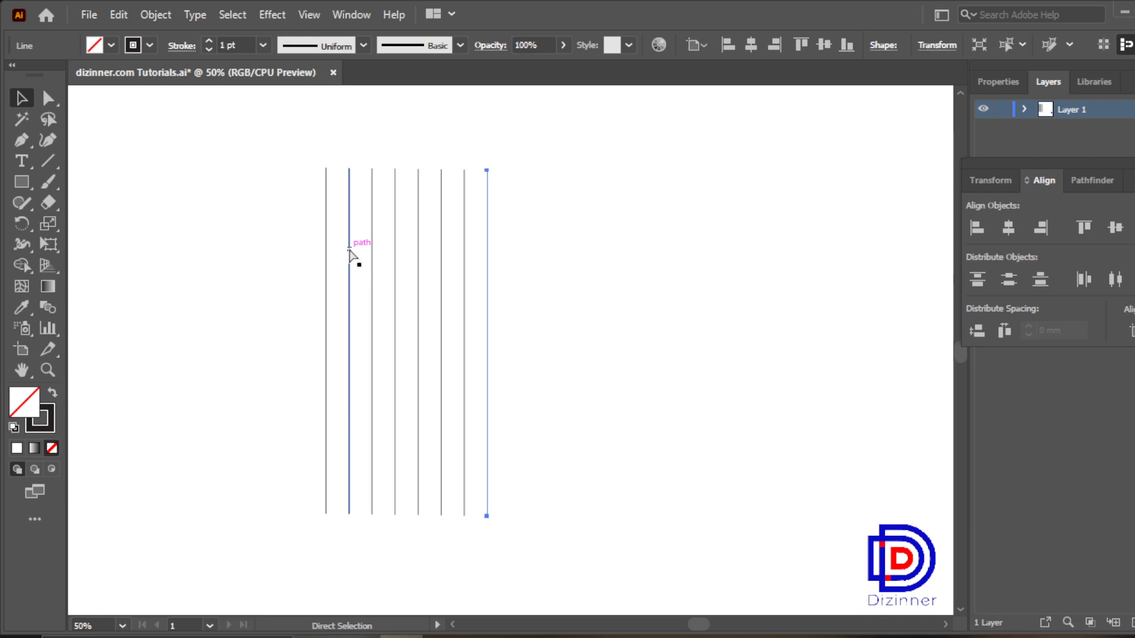
Select all the vertical lines and stretch them taller, extending the set both downward and upward
{"action": "left_click_drag", "start_coordinate": [291, 228], "coordinate": [622, 336]}
{"action": "left_click_drag", "start_coordinate": [429, 518], "coordinate": [413, 596]}
{"action": "left_click_drag", "start_coordinate": [417, 500], "coordinate": [435, 476]}
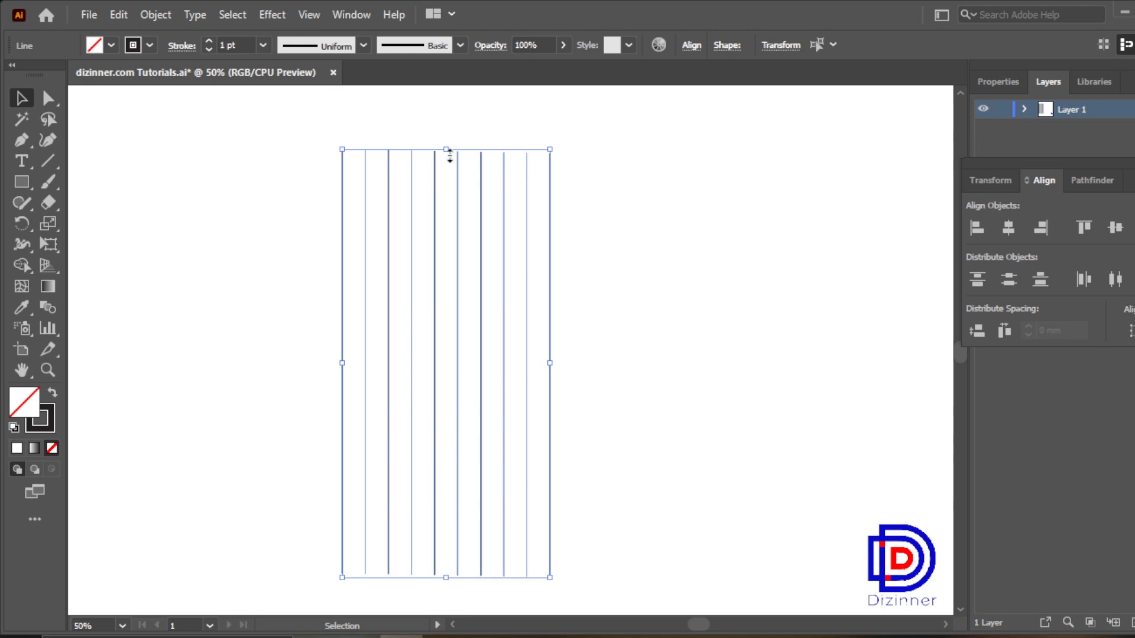
{"action": "left_click_drag", "start_coordinate": [446, 150], "coordinate": [446, 125]}
{"action": "key", "text": "a"}
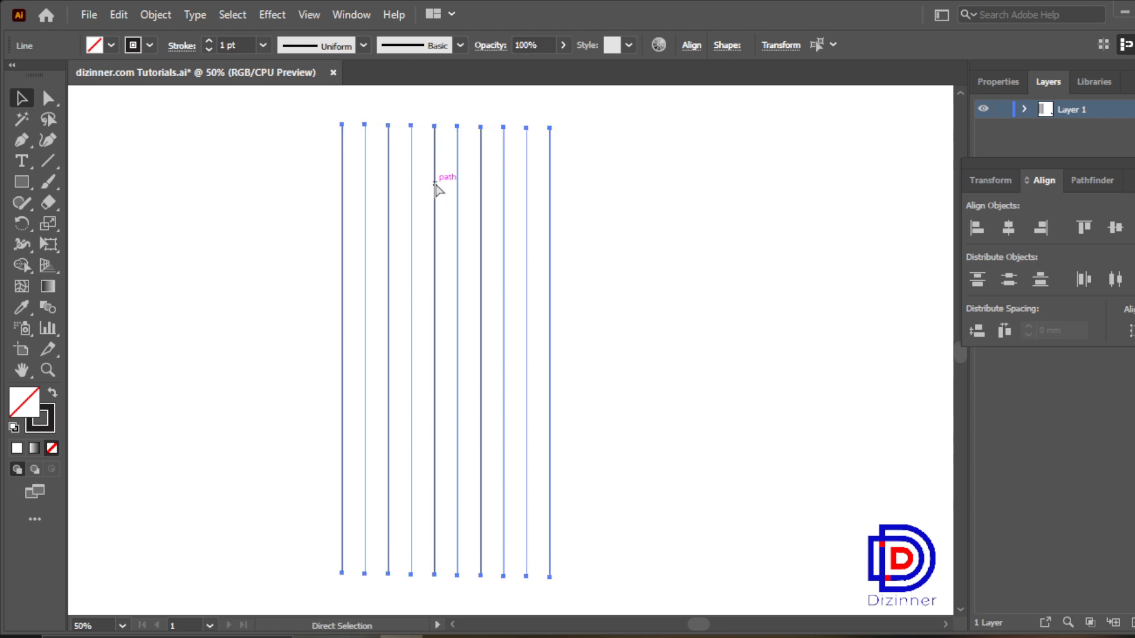
Group the ten vertical lines
{"action": "key", "text": "v"}
{"action": "right_click", "coordinate": [436, 188]}
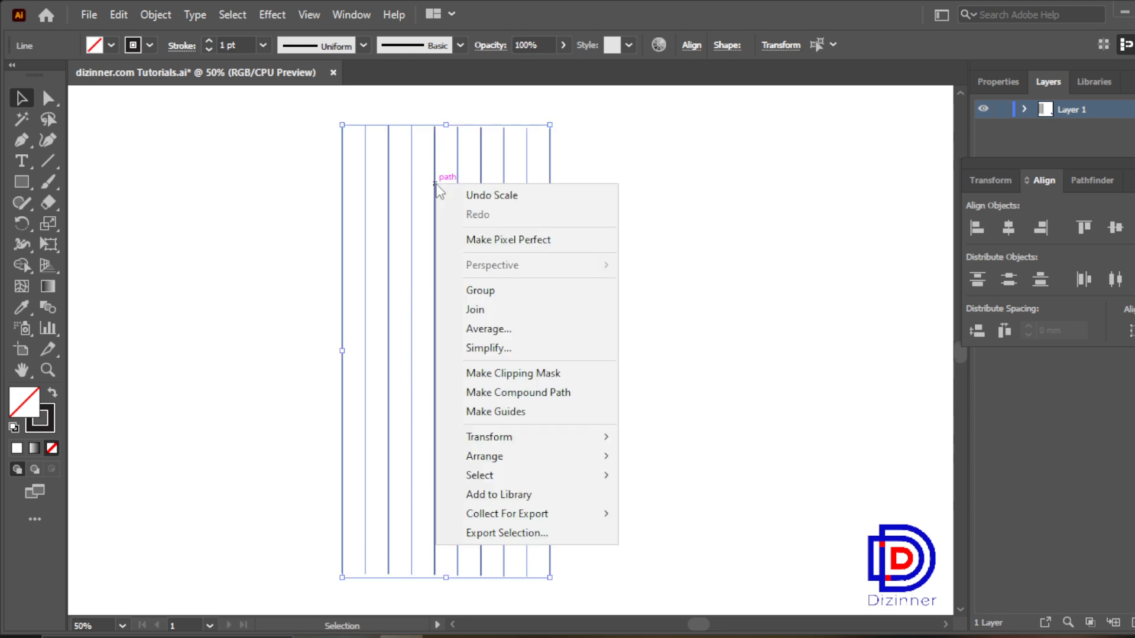
{"action": "left_click", "coordinate": [515, 289]}
Create a copy of the line group rotated 90° to form a crossing grid, and deselect it
{"action": "right_click", "coordinate": [492, 285]}
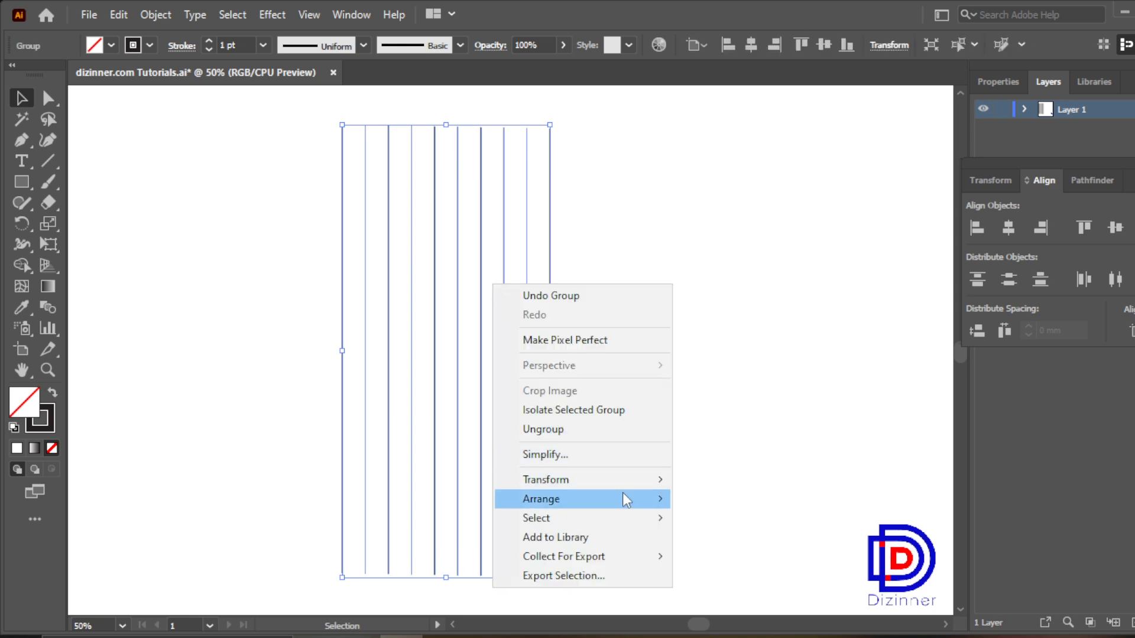
{"action": "mouse_move", "coordinate": [641, 482]}
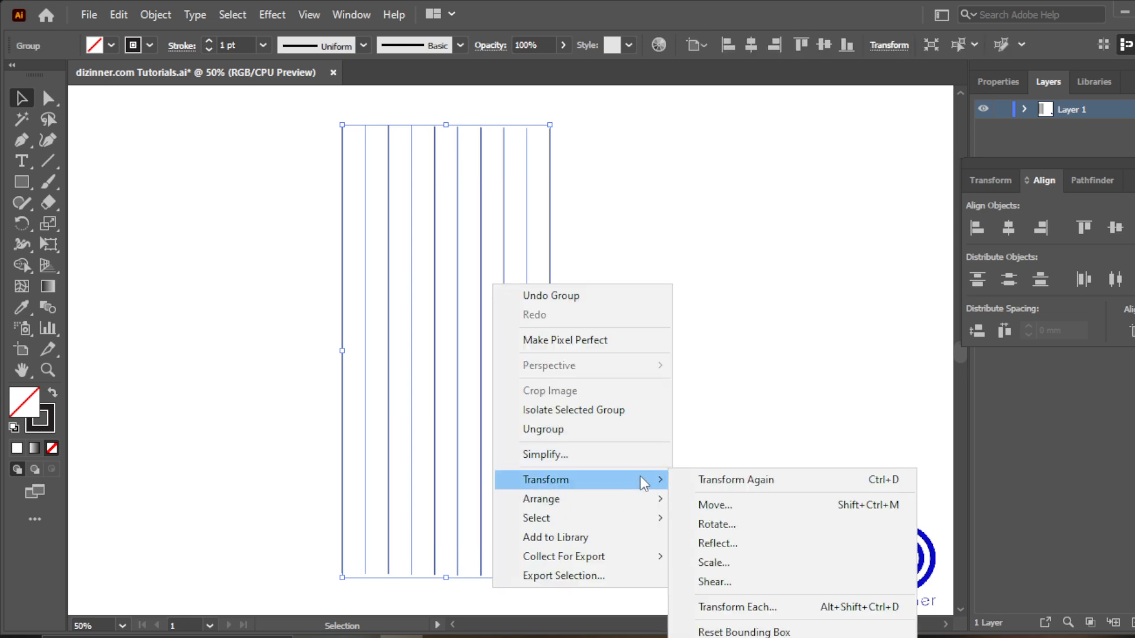
{"action": "left_click", "coordinate": [735, 528]}
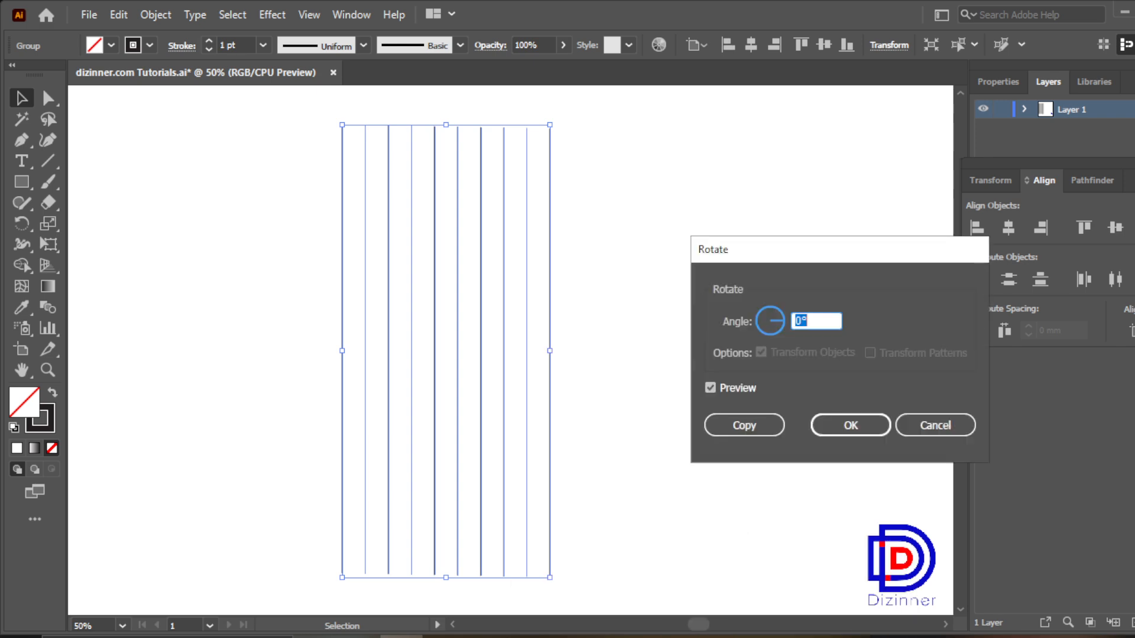
{"action": "type", "text": "90"}
{"action": "left_click", "coordinate": [752, 428]}
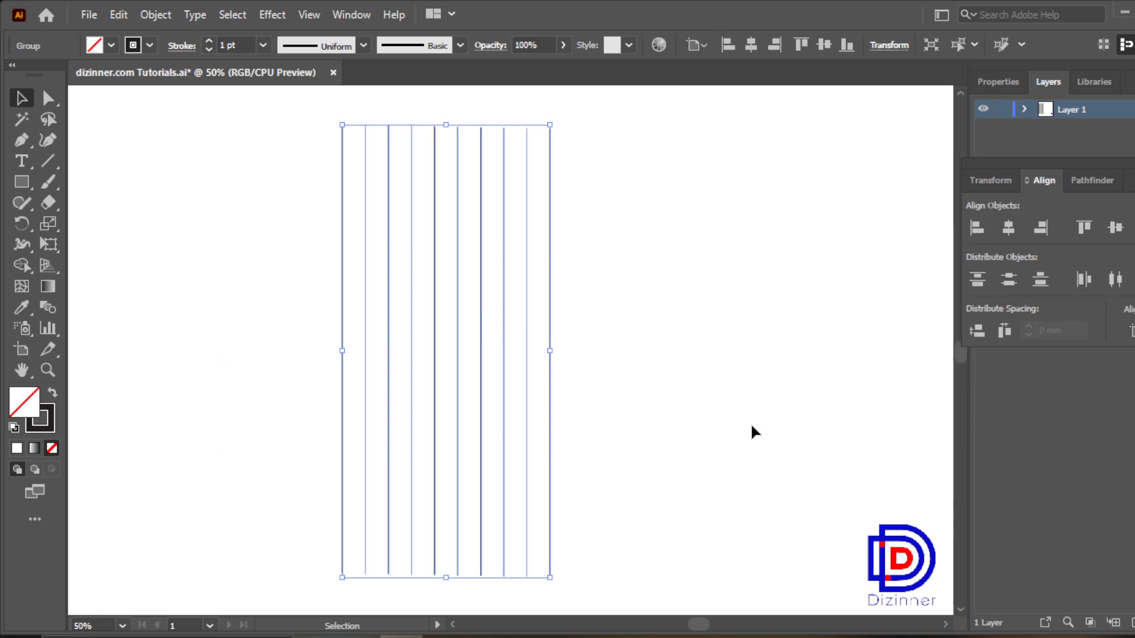
{"action": "left_click", "coordinate": [753, 399]}
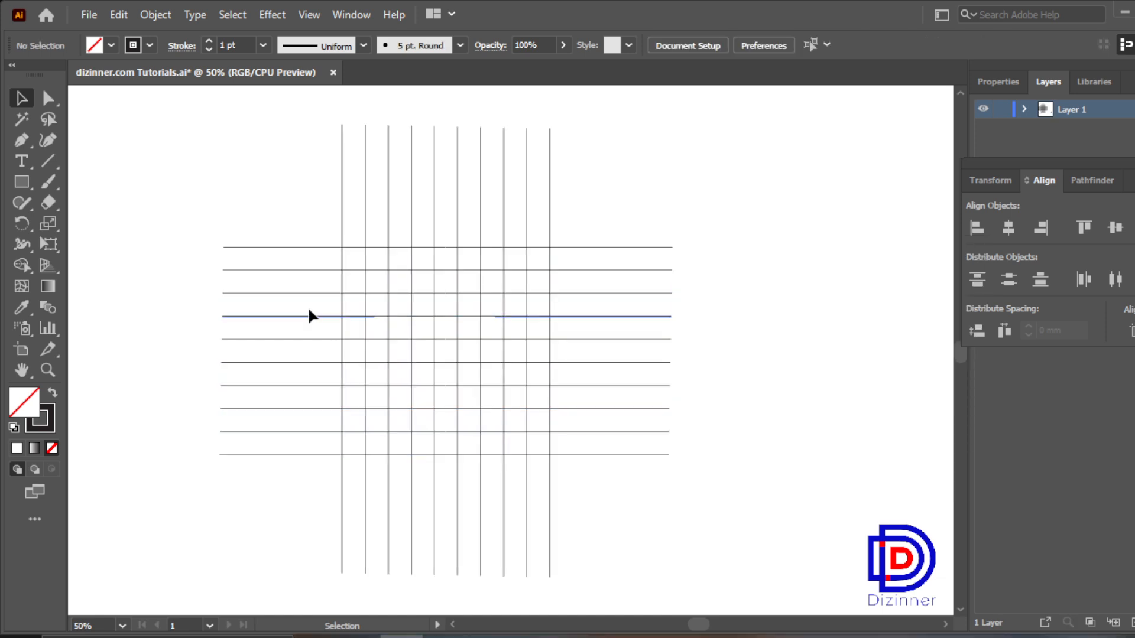
Draw a circle over the central grid with the Ellipse tool and roughly stretch its sides toward the outermost grid lines
{"action": "left_click", "coordinate": [29, 182]}
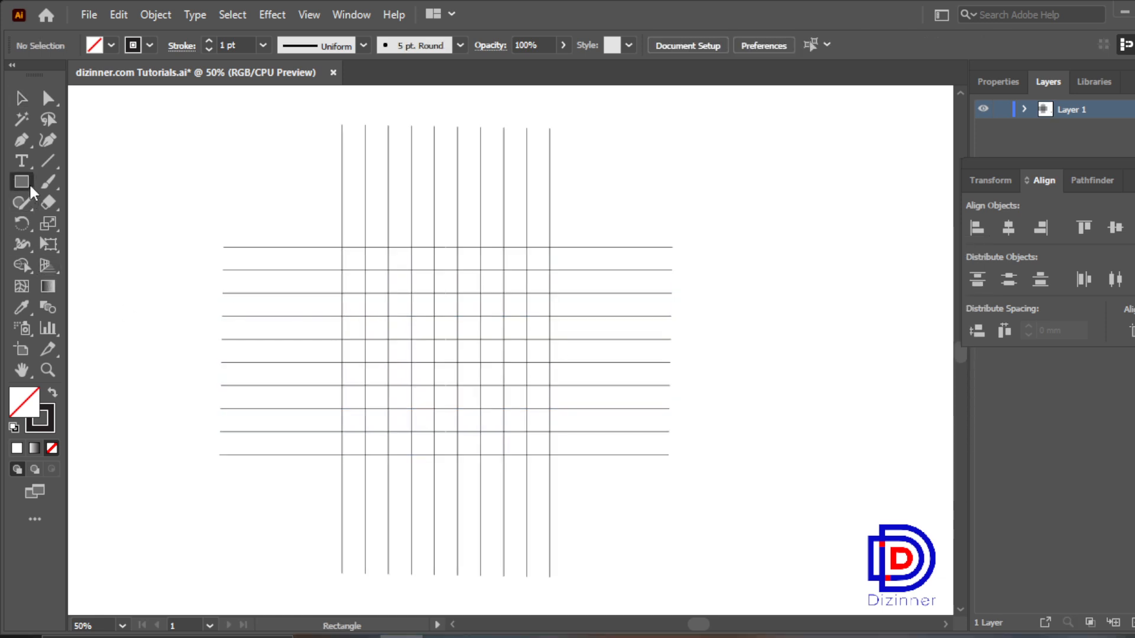
{"action": "left_click", "coordinate": [71, 224]}
{"action": "left_click_drag", "start_coordinate": [434, 340], "coordinate": [512, 436]}
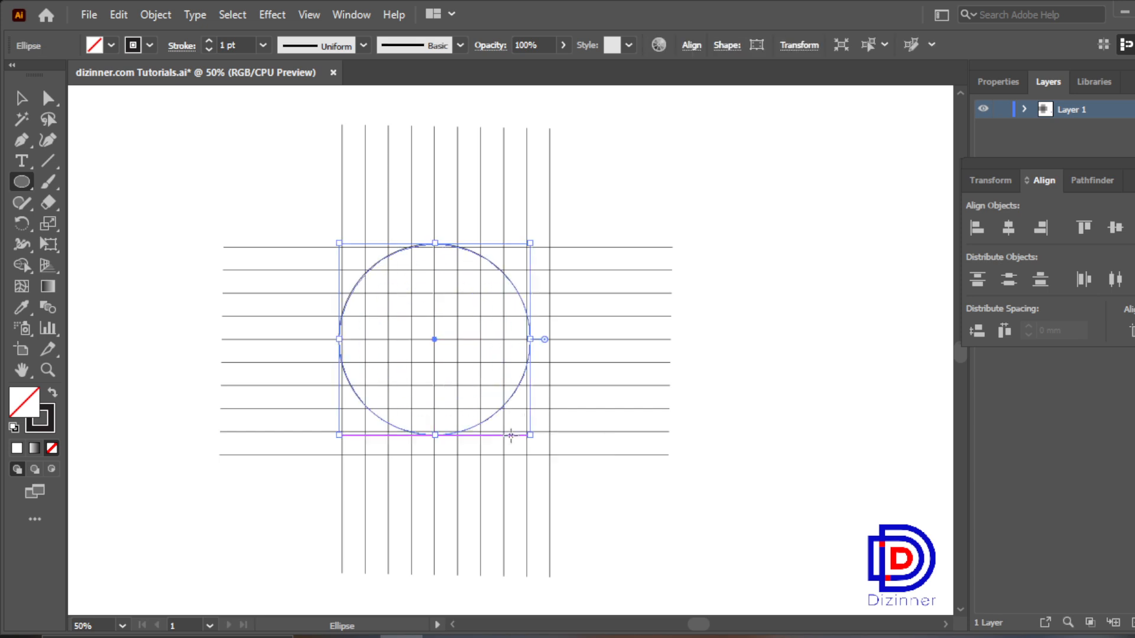
{"action": "left_click_drag", "start_coordinate": [435, 435], "coordinate": [435, 454]}
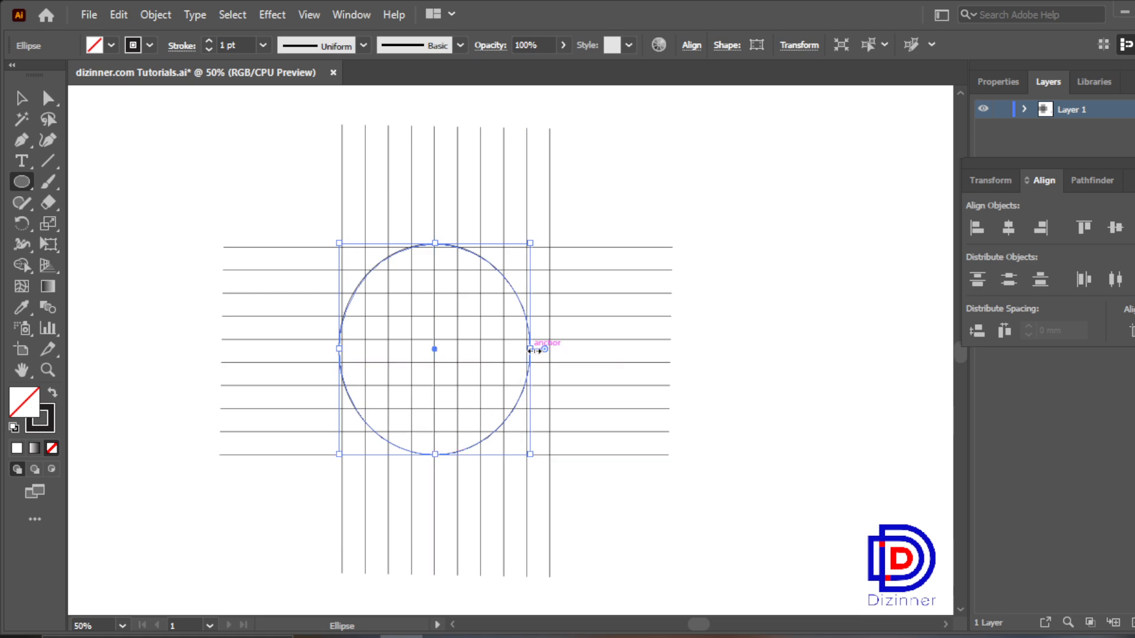
{"action": "left_click_drag", "start_coordinate": [530, 348], "coordinate": [551, 348]}
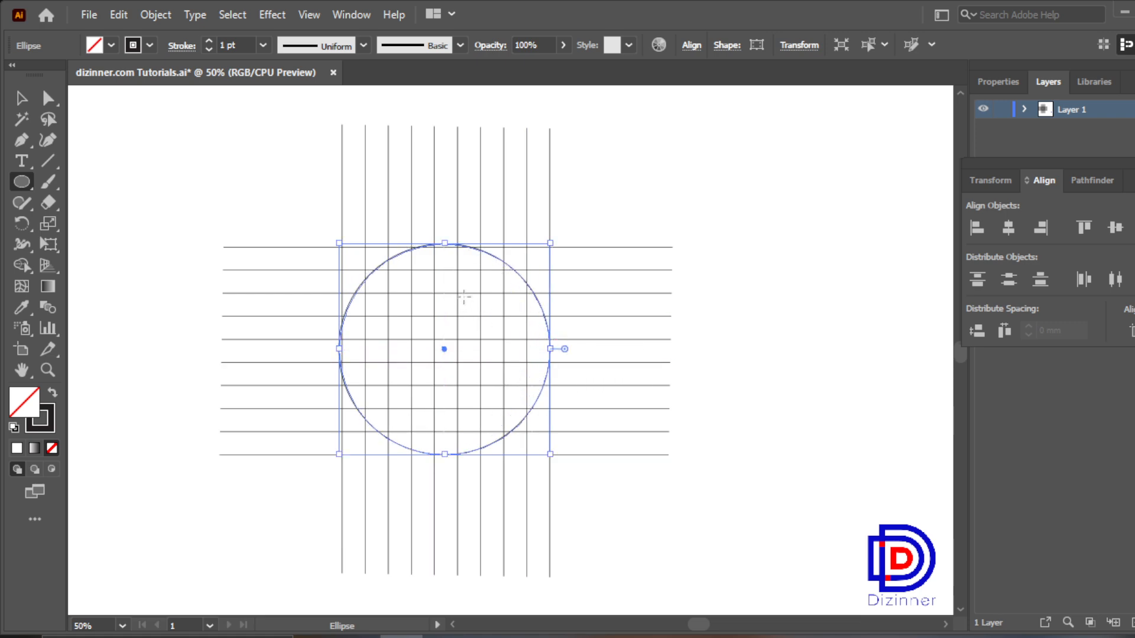
{"action": "left_click_drag", "start_coordinate": [445, 243], "coordinate": [445, 250]}
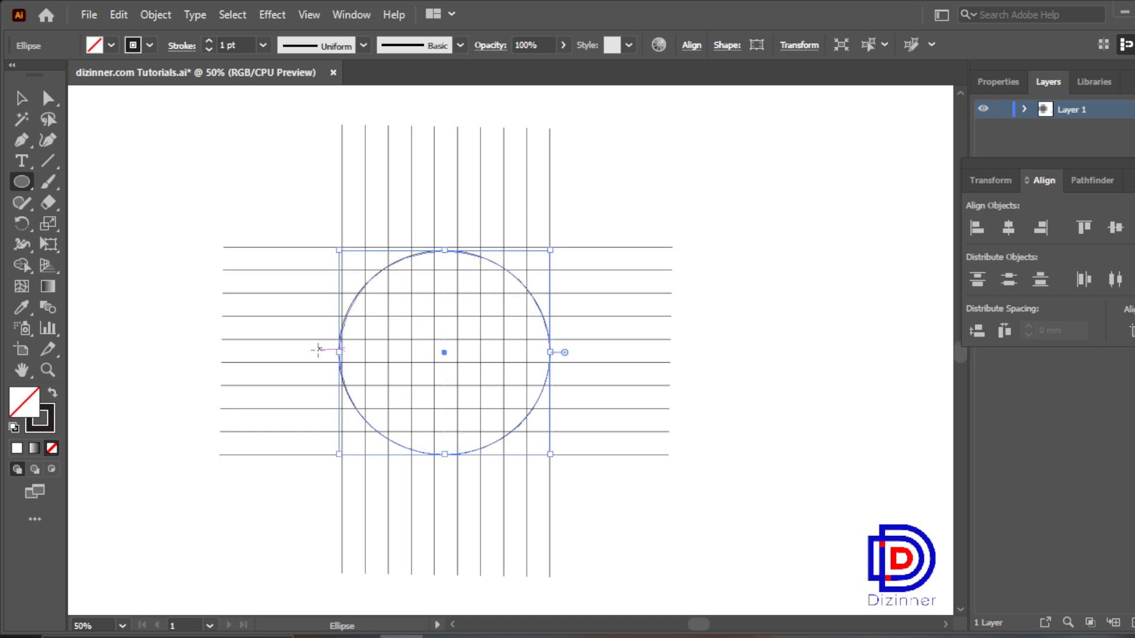
Refine the circle's upper and left edges so they touch the outermost grid lines, spanning nine grid cells
{"action": "left_click", "coordinate": [48, 370]}
{"action": "left_click", "coordinate": [476, 356]}
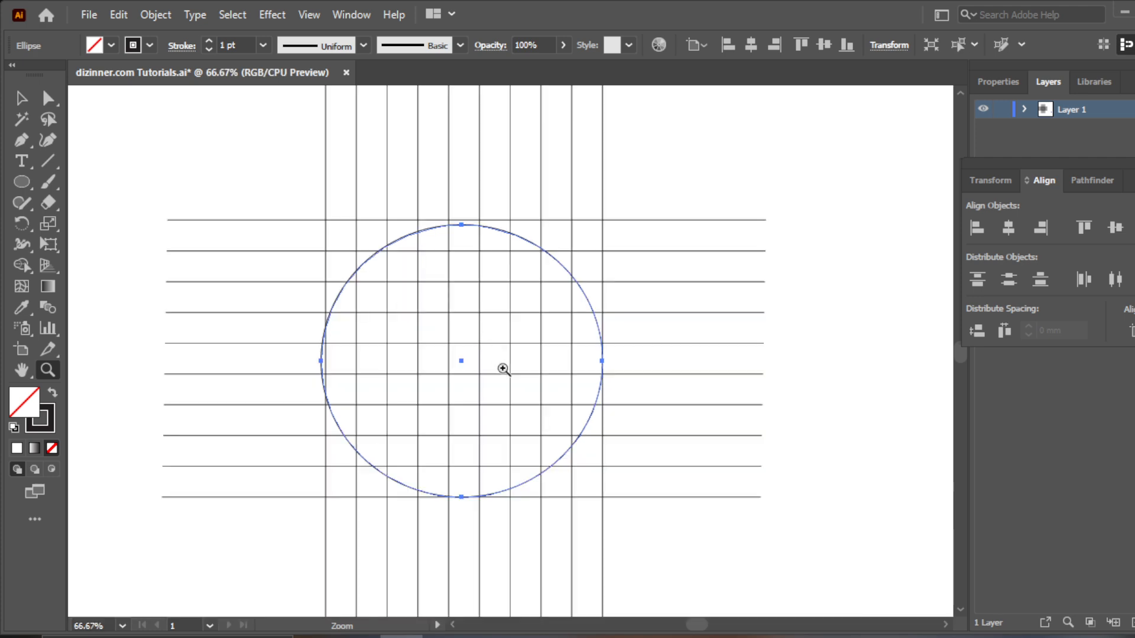
{"action": "left_click", "coordinate": [492, 379]}
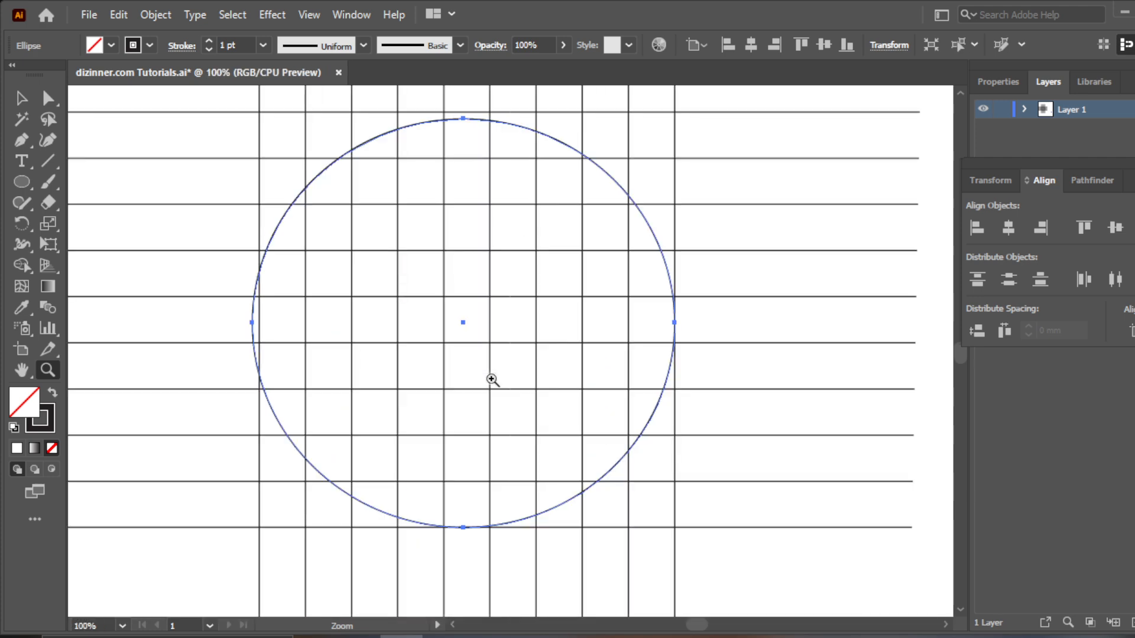
{"action": "left_click", "coordinate": [20, 99]}
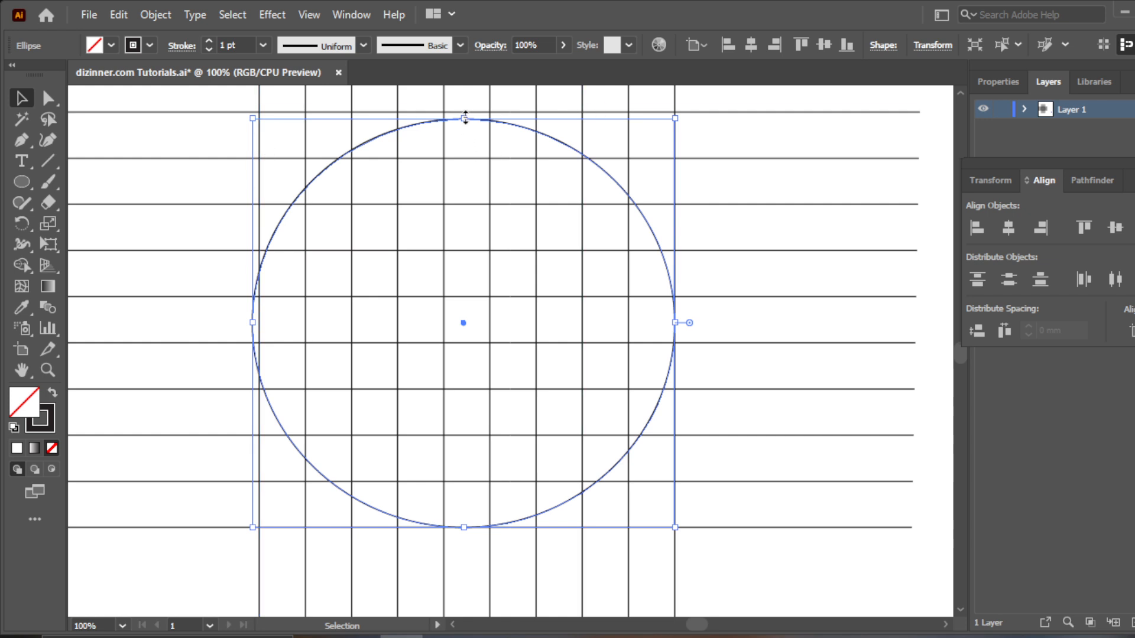
{"action": "left_click_drag", "start_coordinate": [465, 117], "coordinate": [464, 112]}
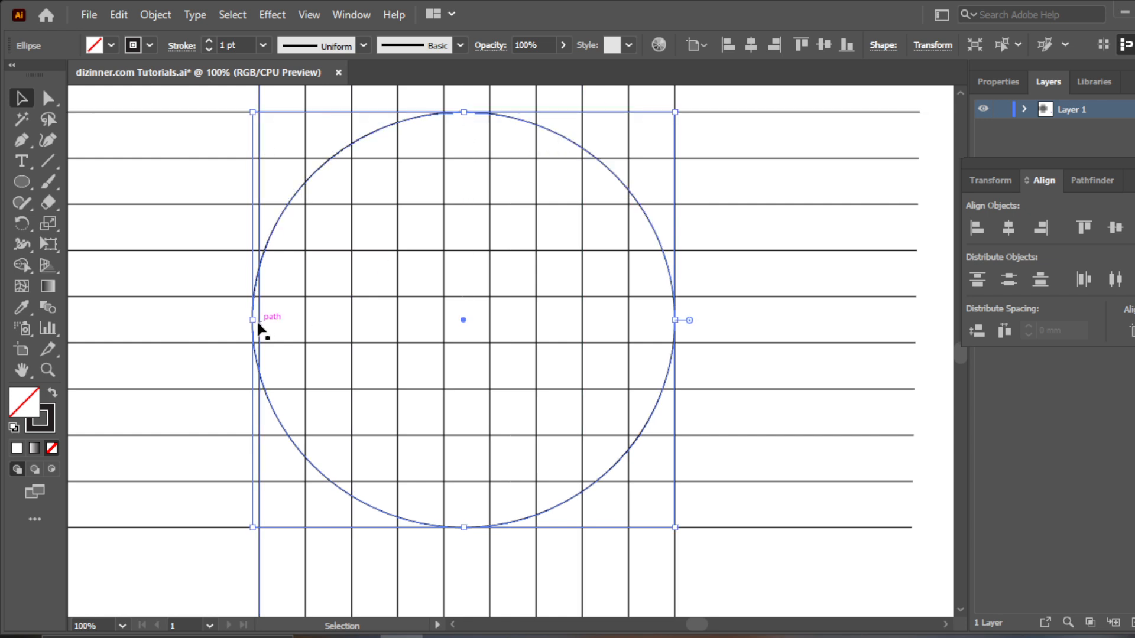
{"action": "left_click_drag", "start_coordinate": [253, 320], "coordinate": [261, 321]}
{"action": "left_click", "coordinate": [926, 195]}
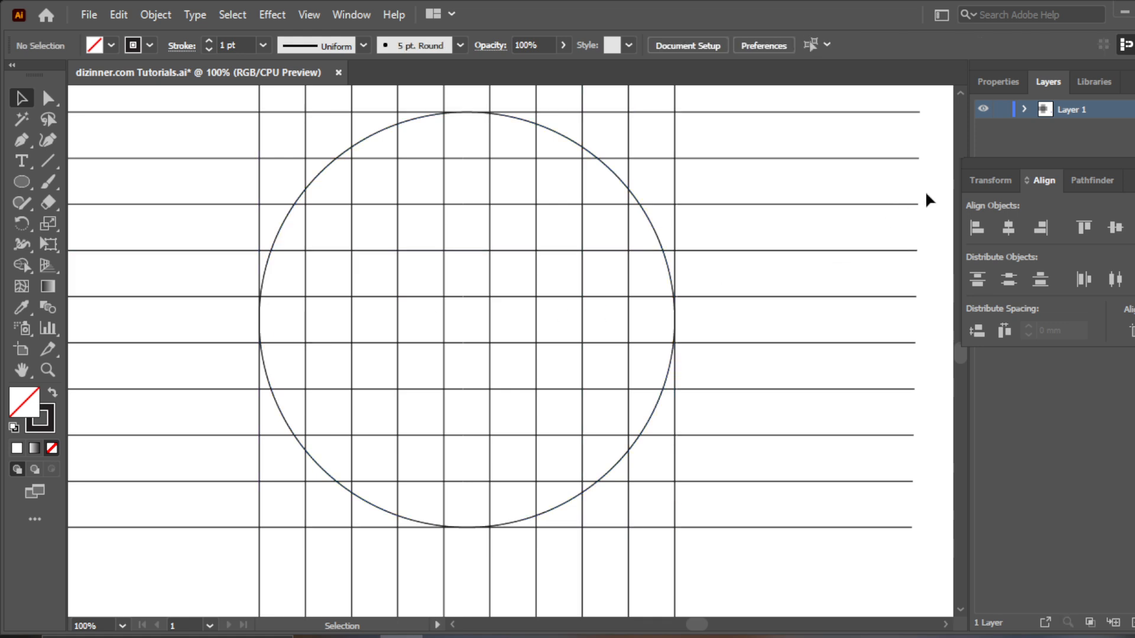
Copy the outer circle, paste it in place and scale the copy about its center to one grid line inward
{"action": "left_click", "coordinate": [568, 142]}
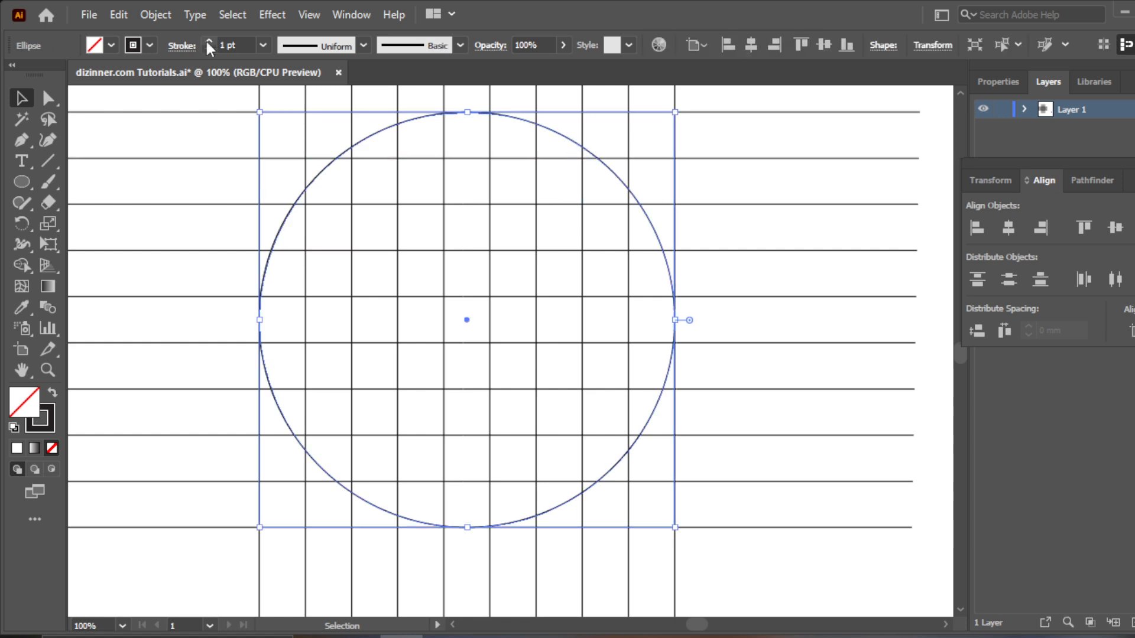
{"action": "left_click", "coordinate": [159, 17]}
{"action": "mouse_move", "coordinate": [119, 14]}
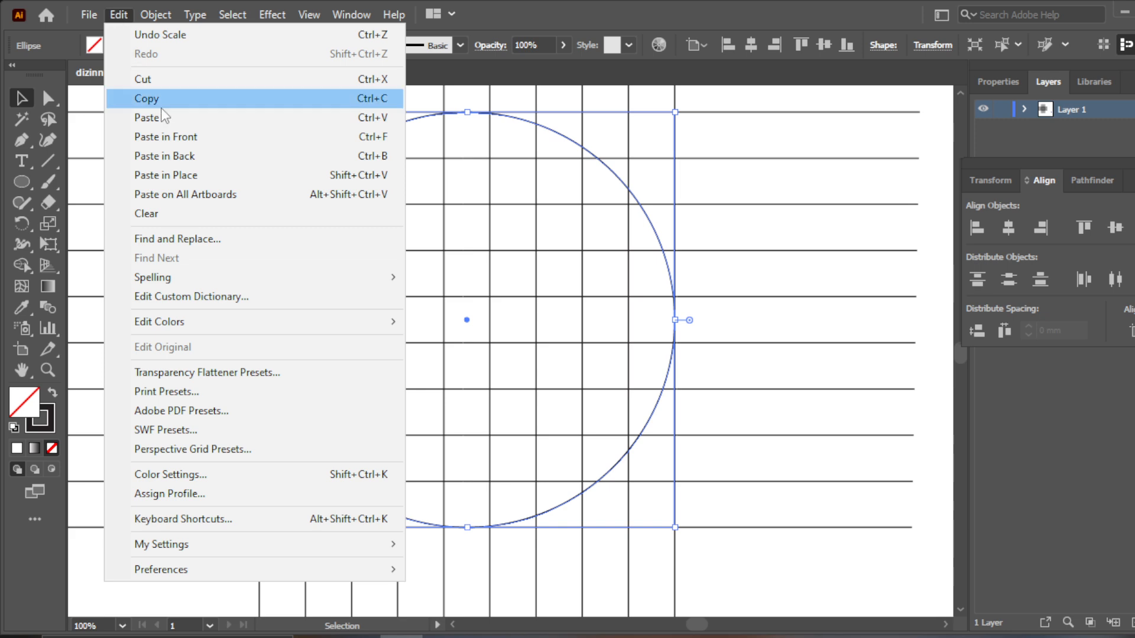
{"action": "left_click", "coordinate": [173, 97]}
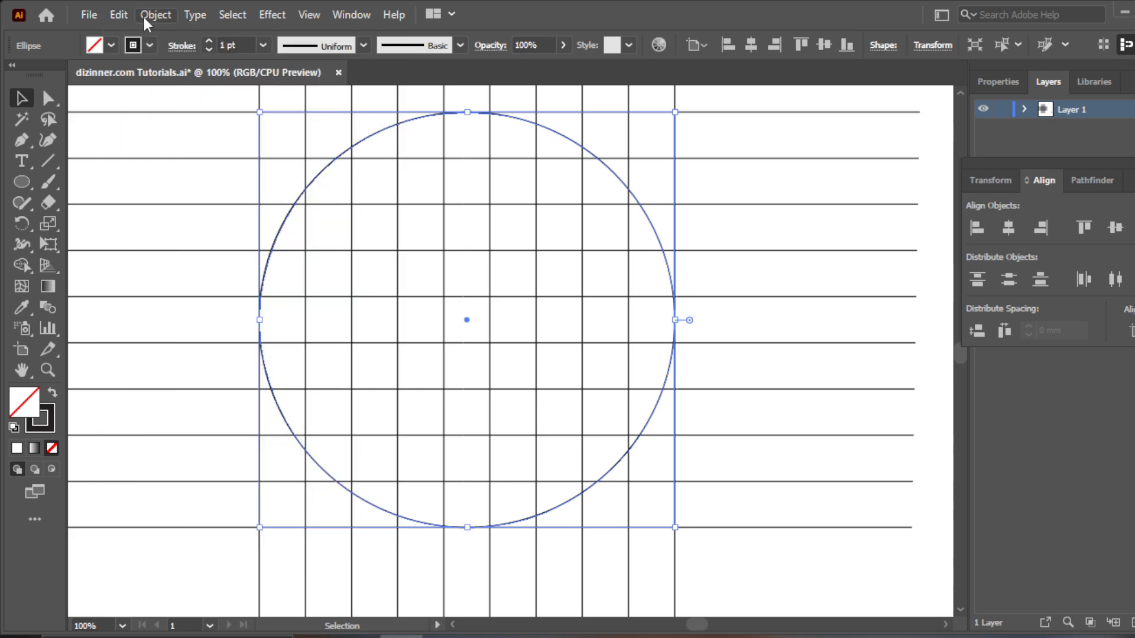
{"action": "left_click", "coordinate": [118, 15]}
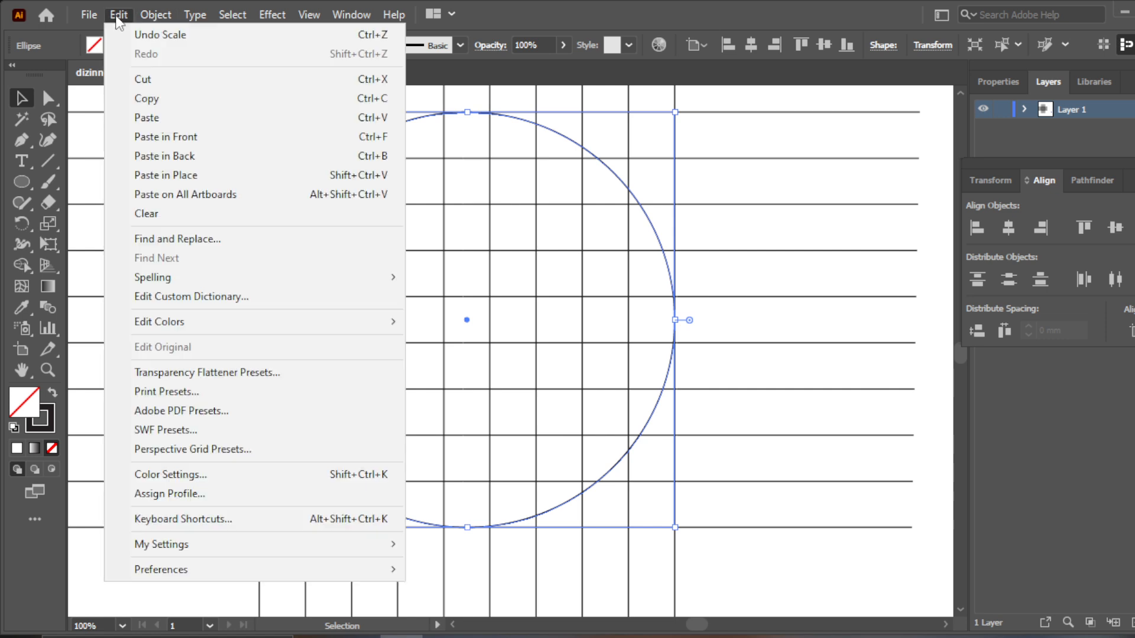
{"action": "left_click", "coordinate": [196, 175]}
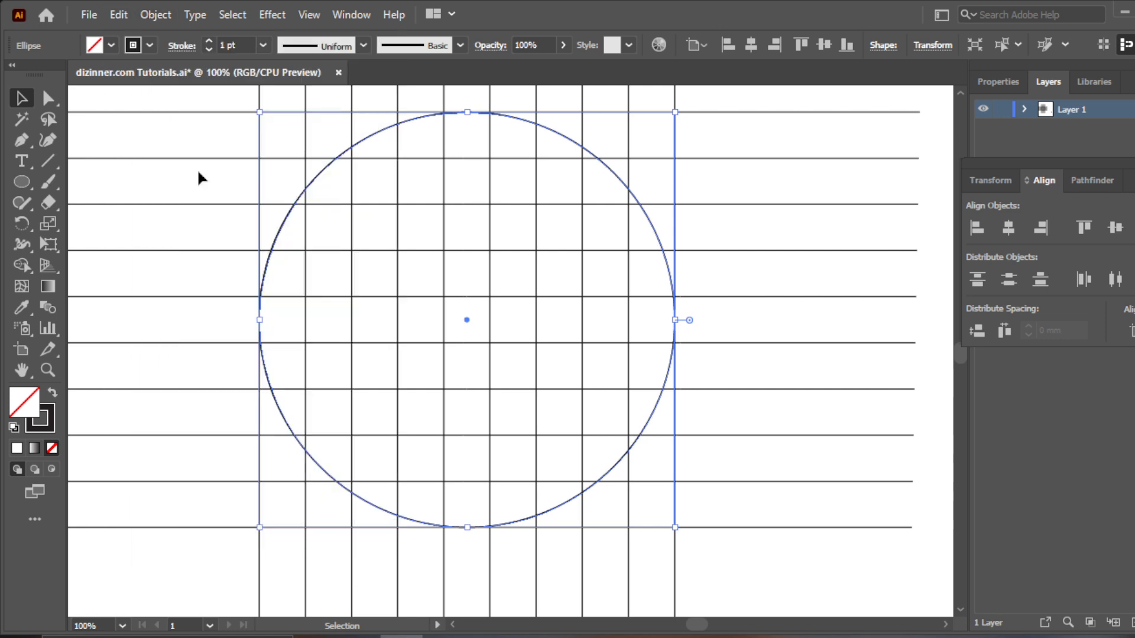
{"action": "left_click_drag", "start_coordinate": [675, 320], "coordinate": [630, 321]}
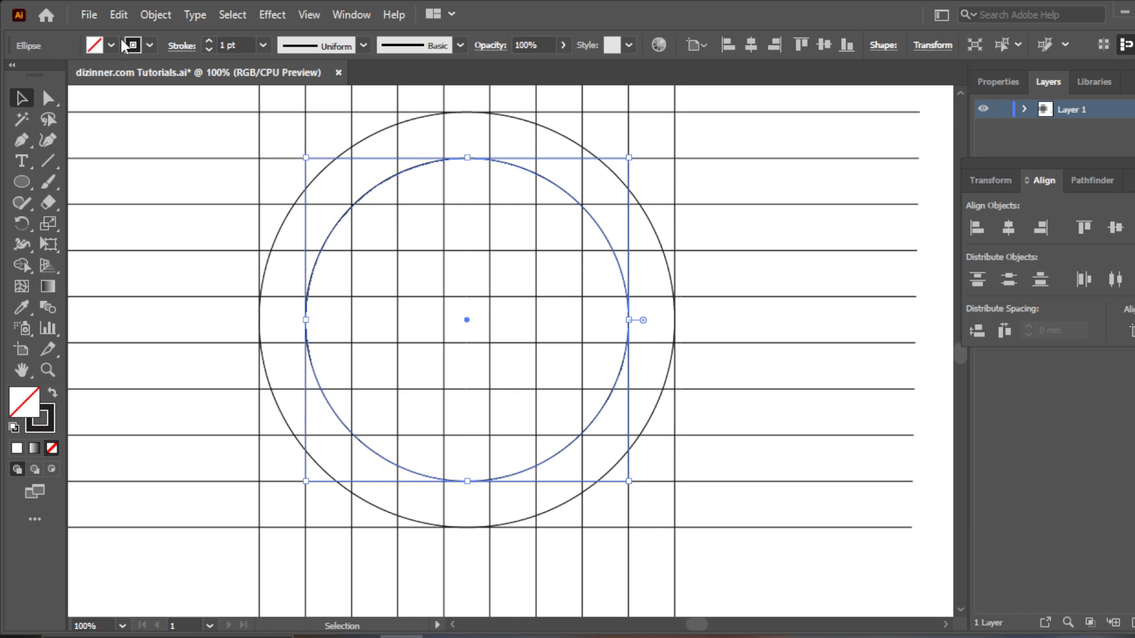
Duplicate the second circle in place and shrink the duplicate concentrically by one grid line, to five cells wide
{"action": "left_click", "coordinate": [119, 14]}
{"action": "left_click", "coordinate": [175, 98]}
{"action": "left_click", "coordinate": [119, 19]}
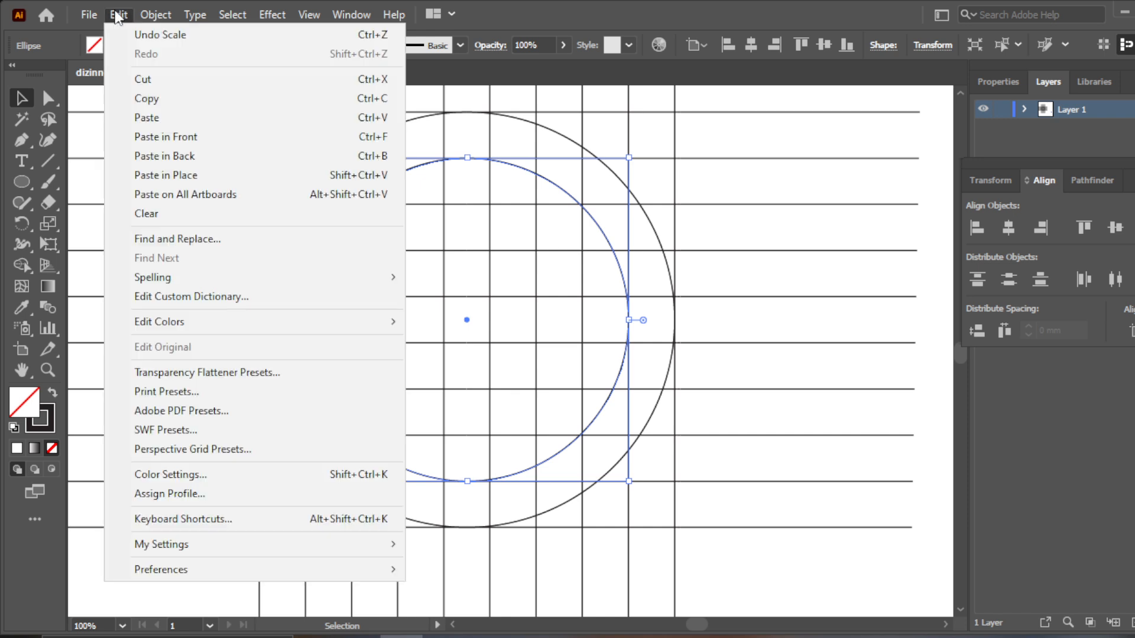
{"action": "left_click", "coordinate": [208, 177]}
{"action": "left_click_drag", "start_coordinate": [629, 320], "coordinate": [580, 317]}
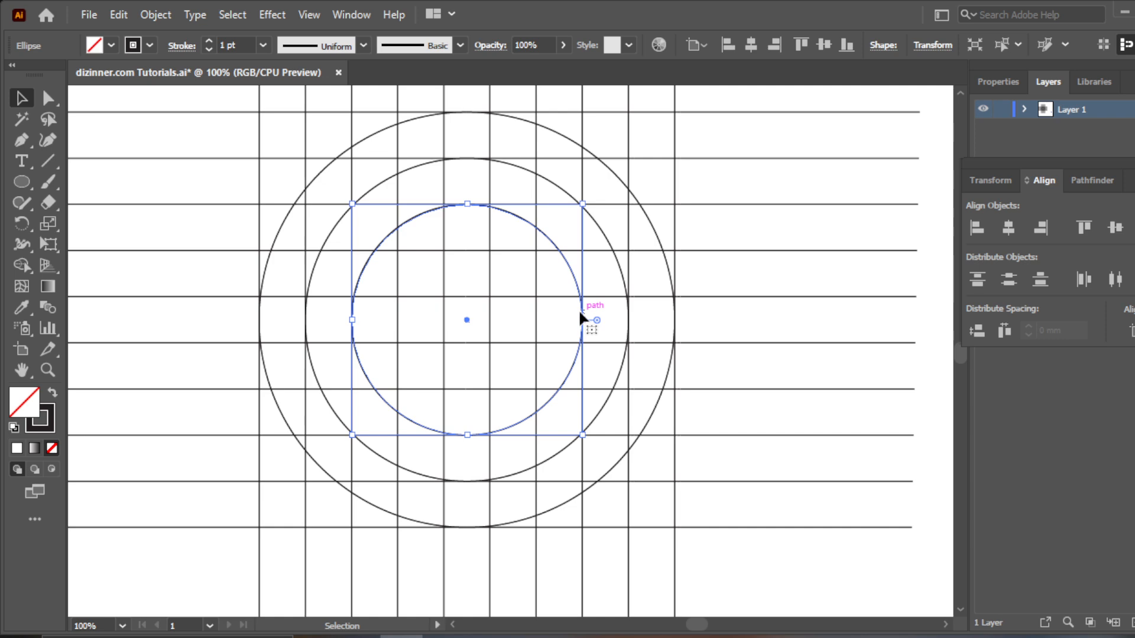
Duplicate the third circle in place and shrink the duplicate concentrically to three grid cells wide
{"action": "left_click", "coordinate": [119, 13]}
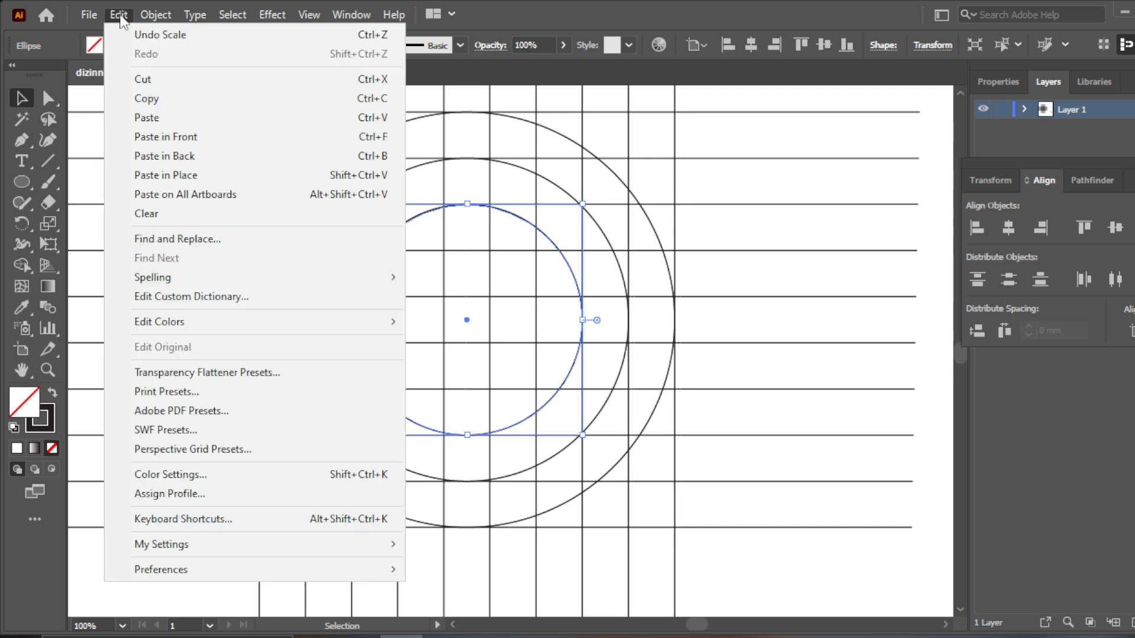
{"action": "left_click", "coordinate": [171, 102]}
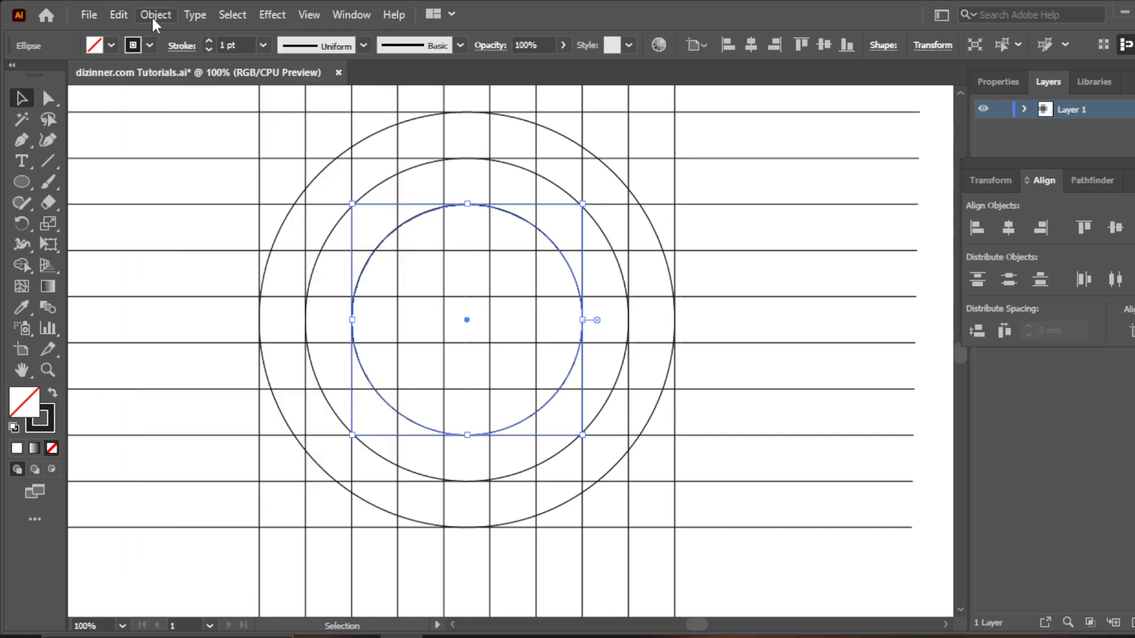
{"action": "left_click", "coordinate": [116, 15]}
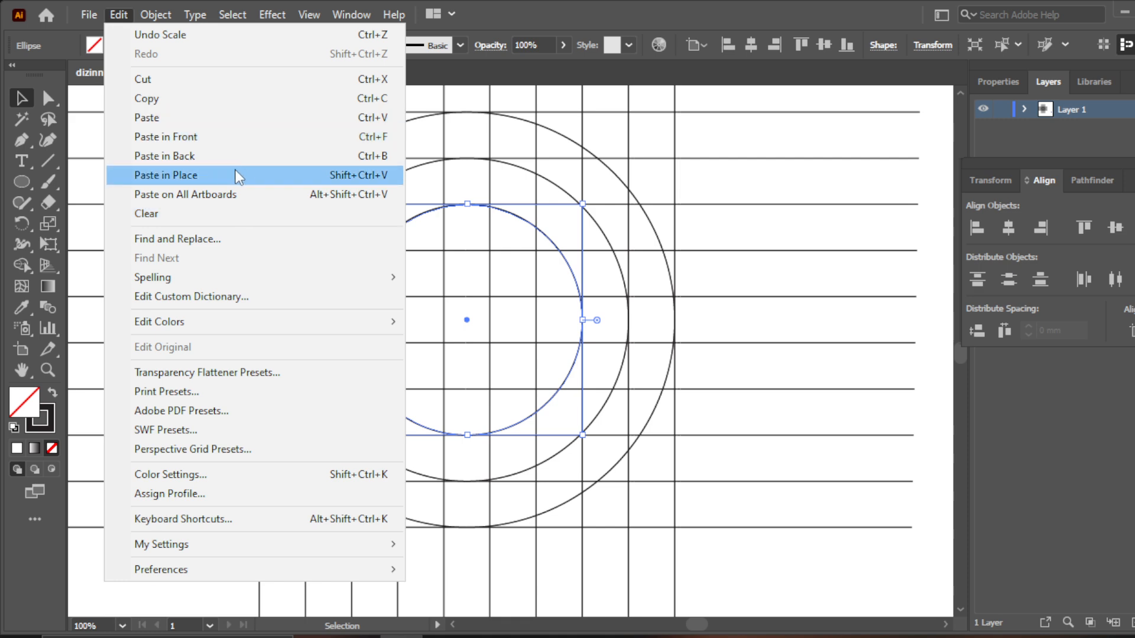
{"action": "left_click", "coordinate": [209, 175]}
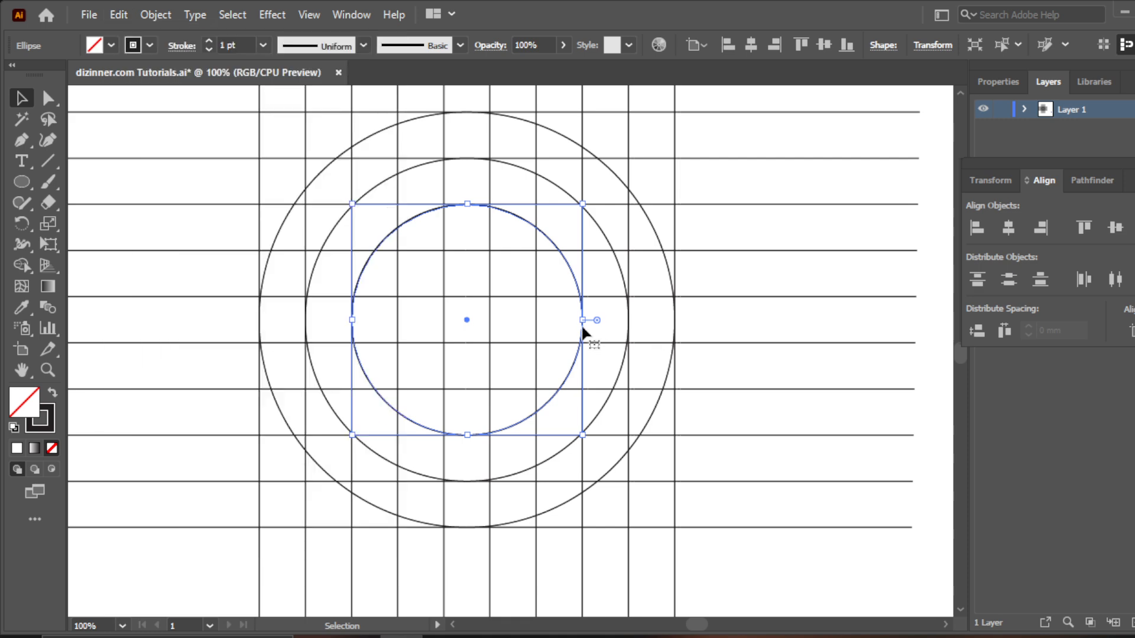
{"action": "left_click_drag", "start_coordinate": [583, 320], "coordinate": [536, 320]}
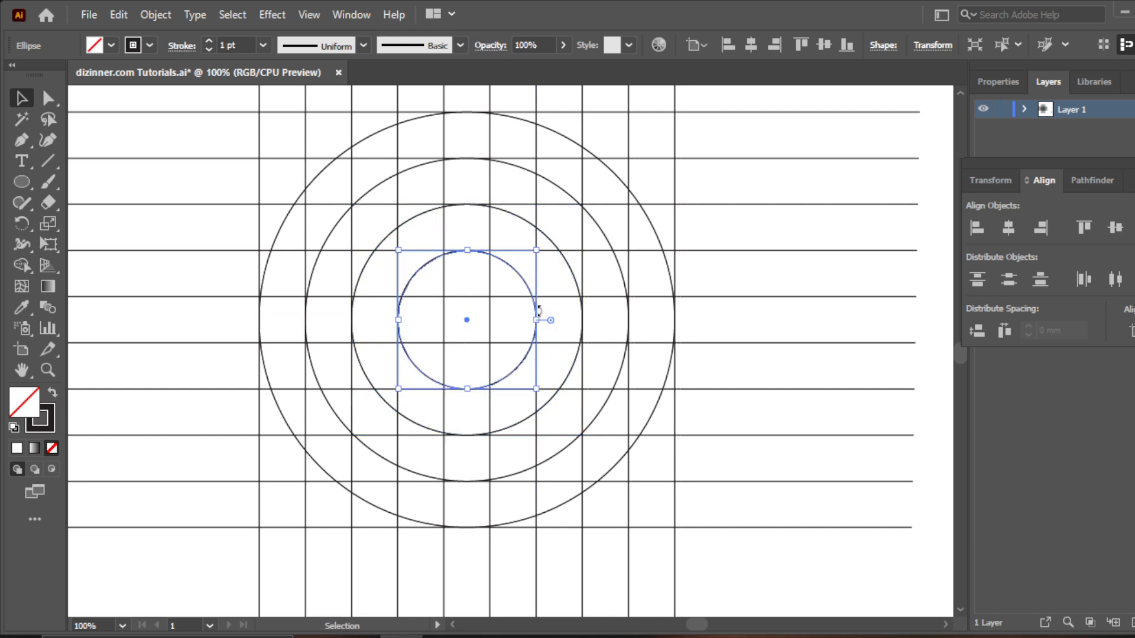
Select all the grid lines together with the four concentric circles
{"action": "left_click", "coordinate": [47, 370]}
{"action": "left_click", "coordinate": [403, 359], "text": "alt"}
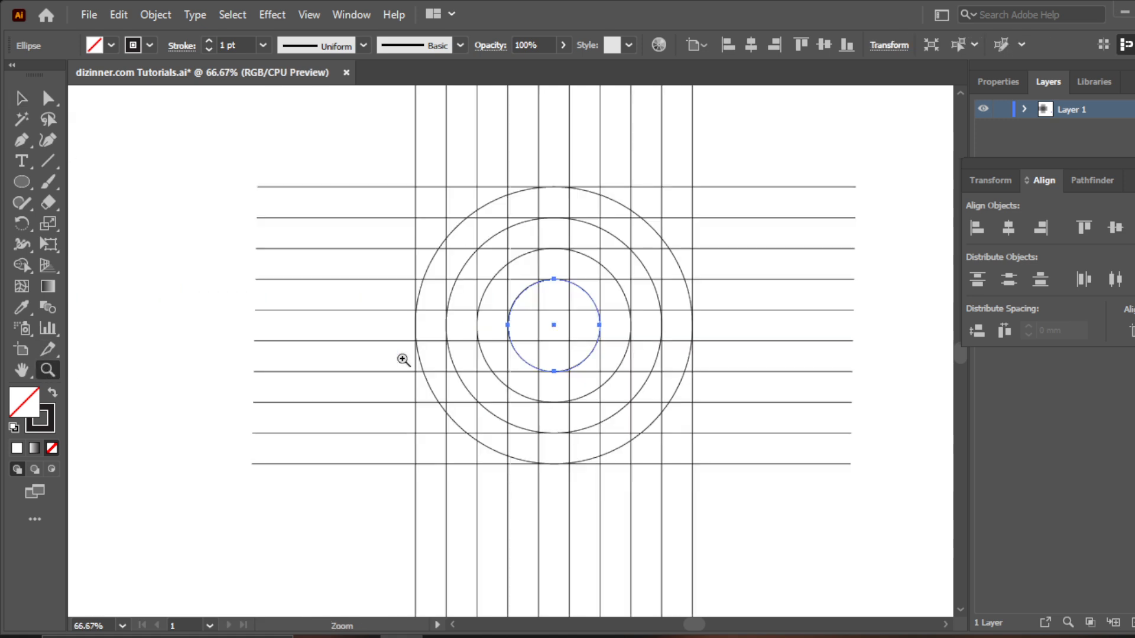
{"action": "key", "text": "h"}
{"action": "left_click_drag", "start_coordinate": [350, 420], "coordinate": [399, 386]}
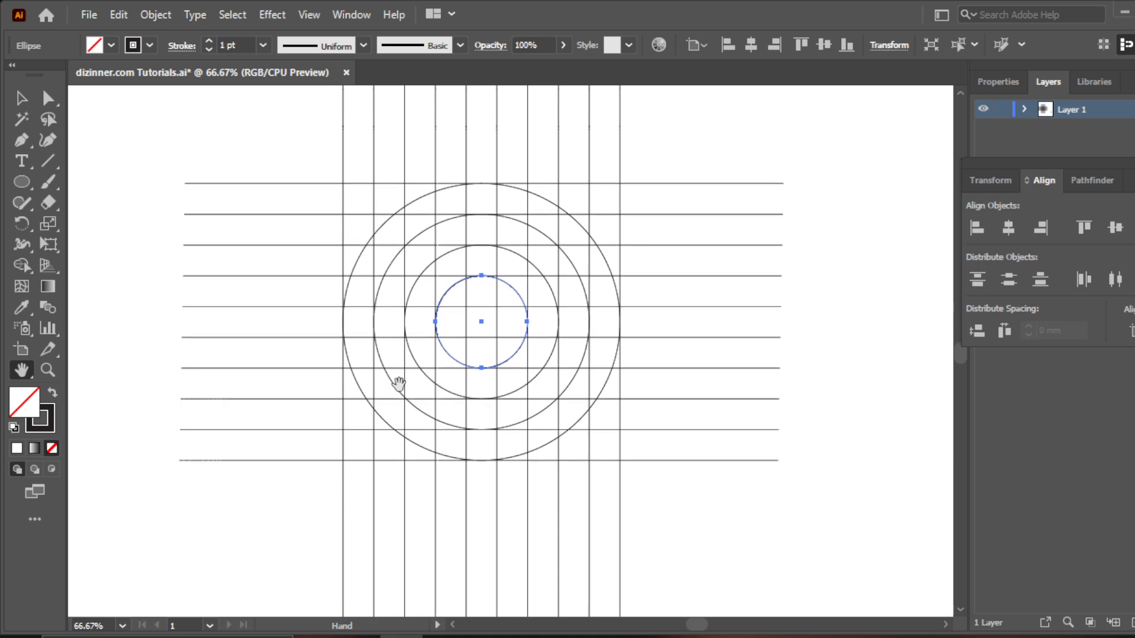
{"action": "left_click", "coordinate": [48, 370]}
{"action": "left_click", "coordinate": [512, 345]}
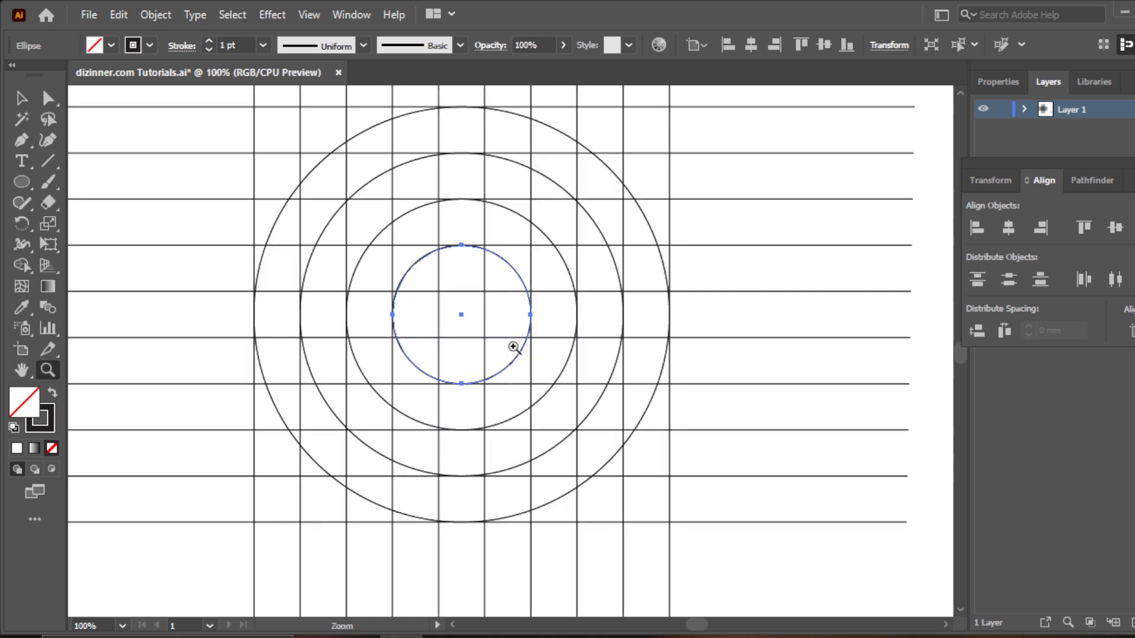
{"action": "left_click", "coordinate": [20, 99]}
{"action": "left_click_drag", "start_coordinate": [149, 99], "coordinate": [817, 583]}
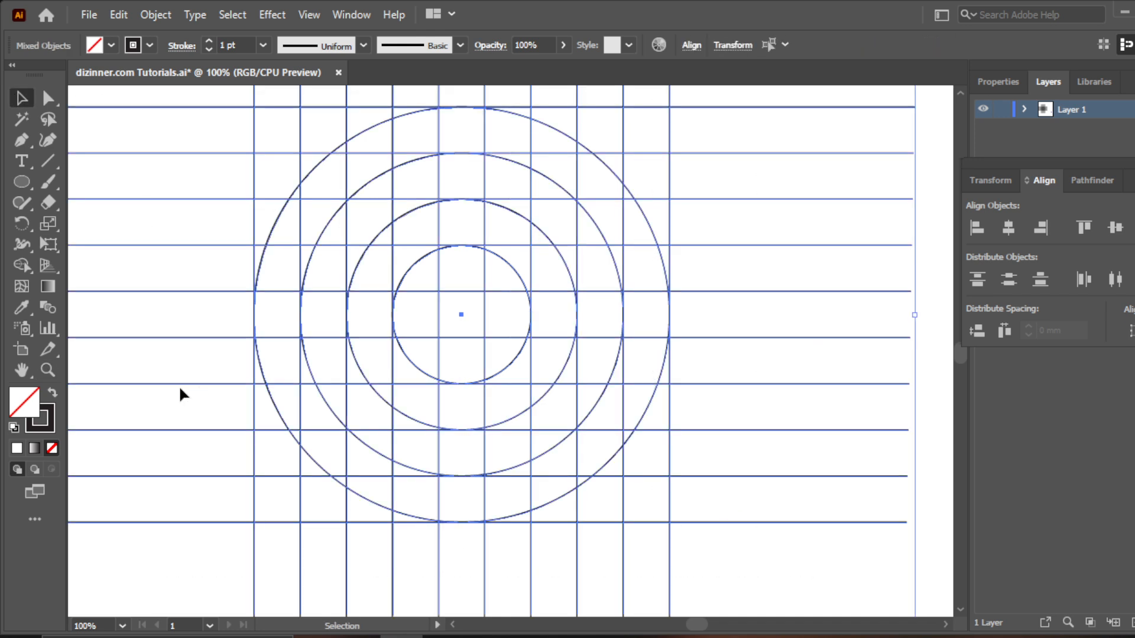
Using Shape Builder with a black fill and no stroke, merge the first grid column within the outer circle's height into a solid vertical bar
{"action": "left_click", "coordinate": [22, 266]}
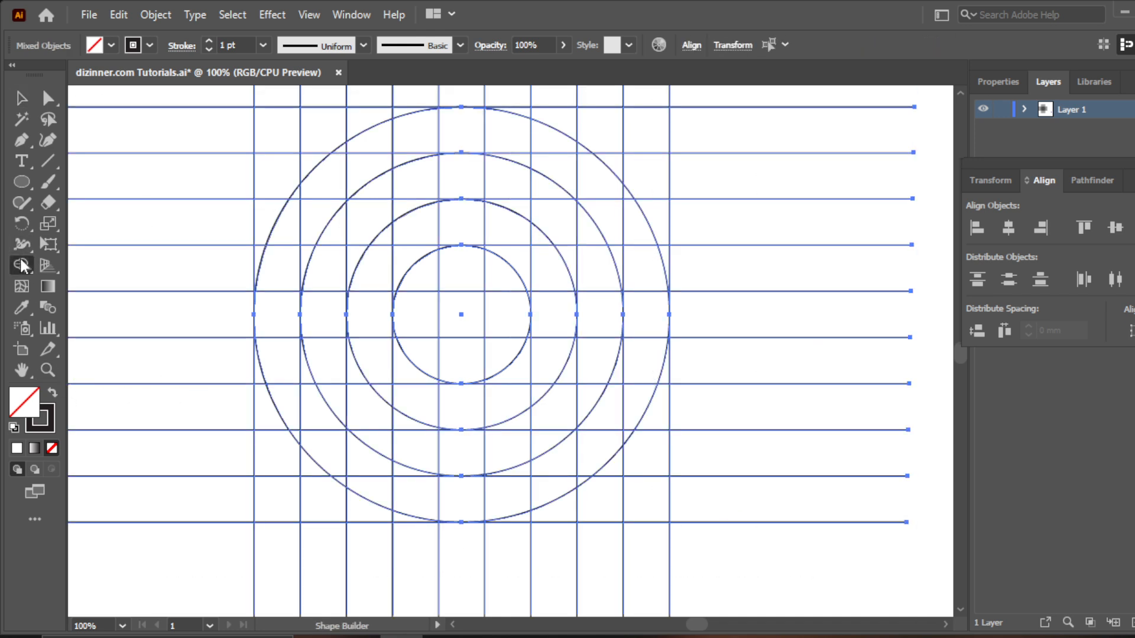
{"action": "left_click", "coordinate": [54, 397]}
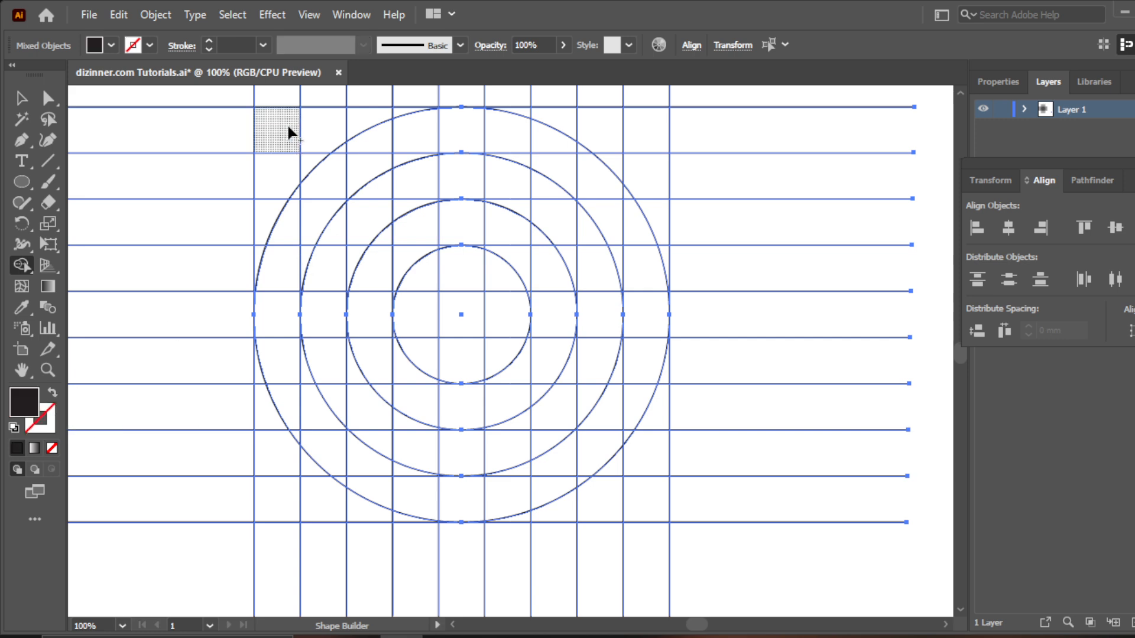
{"action": "left_click_drag", "start_coordinate": [286, 124], "coordinate": [279, 167]}
{"action": "left_click_drag", "start_coordinate": [282, 275], "coordinate": [276, 434]}
{"action": "left_click_drag", "start_coordinate": [282, 503], "coordinate": [282, 502]}
{"action": "mouse_move", "coordinate": [288, 144]}
{"action": "left_mouse_down"}
{"action": "mouse_move", "coordinate": [293, 210]}
{"action": "mouse_move", "coordinate": [260, 248]}
{"action": "mouse_move", "coordinate": [256, 375]}
{"action": "mouse_move", "coordinate": [265, 403]}
{"action": "mouse_move", "coordinate": [288, 398]}
{"action": "mouse_move", "coordinate": [294, 472]}
{"action": "left_mouse_up"}
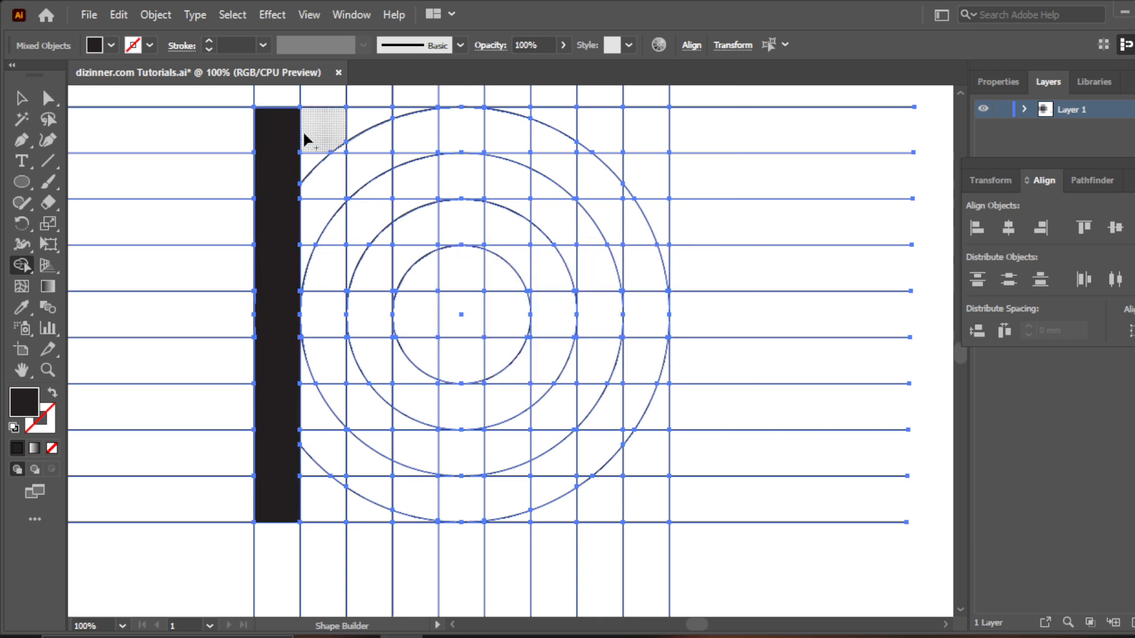
Extend the bar along the top row and outer ring, and build a matching lower arc with one-cell gaps from the other shape's ends
{"action": "mouse_move", "coordinate": [304, 140]}
{"action": "left_mouse_down"}
{"action": "mouse_move", "coordinate": [394, 123]}
{"action": "mouse_move", "coordinate": [317, 128]}
{"action": "mouse_move", "coordinate": [371, 131]}
{"action": "mouse_move", "coordinate": [333, 143]}
{"action": "mouse_move", "coordinate": [346, 145]}
{"action": "mouse_move", "coordinate": [336, 140]}
{"action": "mouse_move", "coordinate": [396, 129]}
{"action": "mouse_move", "coordinate": [398, 110]}
{"action": "mouse_move", "coordinate": [520, 139]}
{"action": "mouse_move", "coordinate": [537, 151]}
{"action": "mouse_move", "coordinate": [502, 141]}
{"action": "mouse_move", "coordinate": [595, 188]}
{"action": "mouse_move", "coordinate": [574, 147]}
{"action": "mouse_move", "coordinate": [643, 234]}
{"action": "mouse_move", "coordinate": [649, 275]}
{"action": "mouse_move", "coordinate": [628, 276]}
{"action": "mouse_move", "coordinate": [621, 258]}
{"action": "mouse_move", "coordinate": [627, 194]}
{"action": "mouse_move", "coordinate": [544, 128]}
{"action": "mouse_move", "coordinate": [439, 110]}
{"action": "mouse_move", "coordinate": [353, 137]}
{"action": "left_mouse_up"}
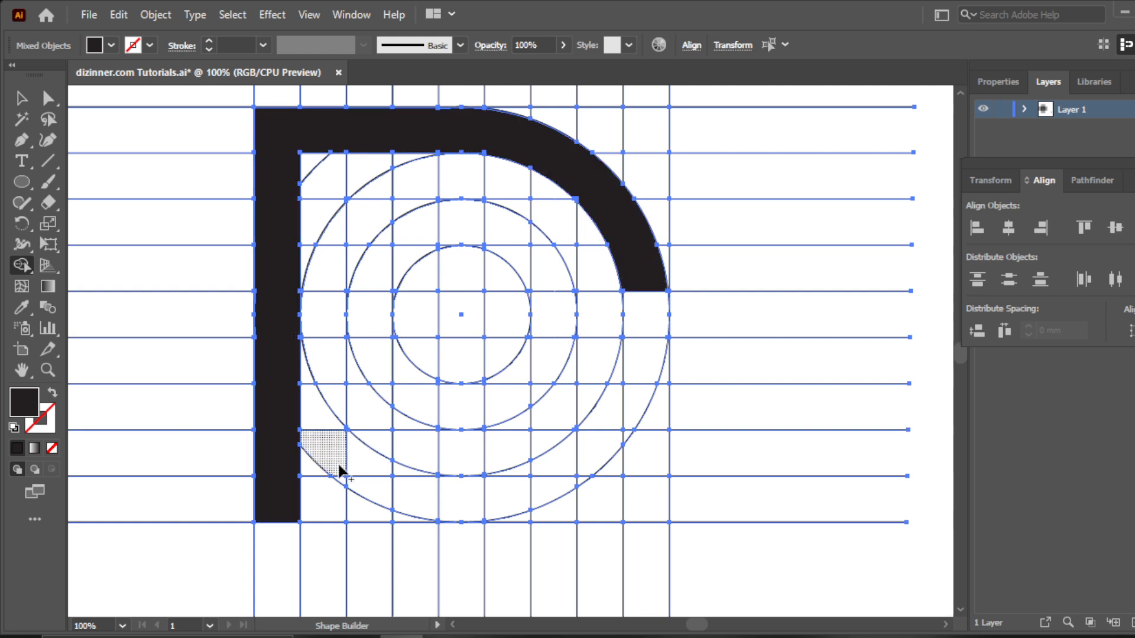
{"action": "mouse_move", "coordinate": [353, 459]}
{"action": "left_mouse_down"}
{"action": "mouse_move", "coordinate": [458, 506]}
{"action": "mouse_move", "coordinate": [410, 475]}
{"action": "mouse_move", "coordinate": [474, 509]}
{"action": "mouse_move", "coordinate": [544, 489]}
{"action": "mouse_move", "coordinate": [563, 465]}
{"action": "mouse_move", "coordinate": [517, 473]}
{"action": "mouse_move", "coordinate": [569, 467]}
{"action": "mouse_move", "coordinate": [601, 439]}
{"action": "mouse_move", "coordinate": [639, 394]}
{"action": "mouse_move", "coordinate": [628, 401]}
{"action": "mouse_move", "coordinate": [640, 368]}
{"action": "mouse_move", "coordinate": [626, 362]}
{"action": "mouse_move", "coordinate": [612, 382]}
{"action": "mouse_move", "coordinate": [637, 359]}
{"action": "mouse_move", "coordinate": [576, 473]}
{"action": "left_mouse_up"}
{"action": "mouse_move", "coordinate": [630, 432]}
{"action": "left_mouse_down"}
{"action": "mouse_move", "coordinate": [558, 477]}
{"action": "mouse_move", "coordinate": [492, 496]}
{"action": "left_mouse_up"}
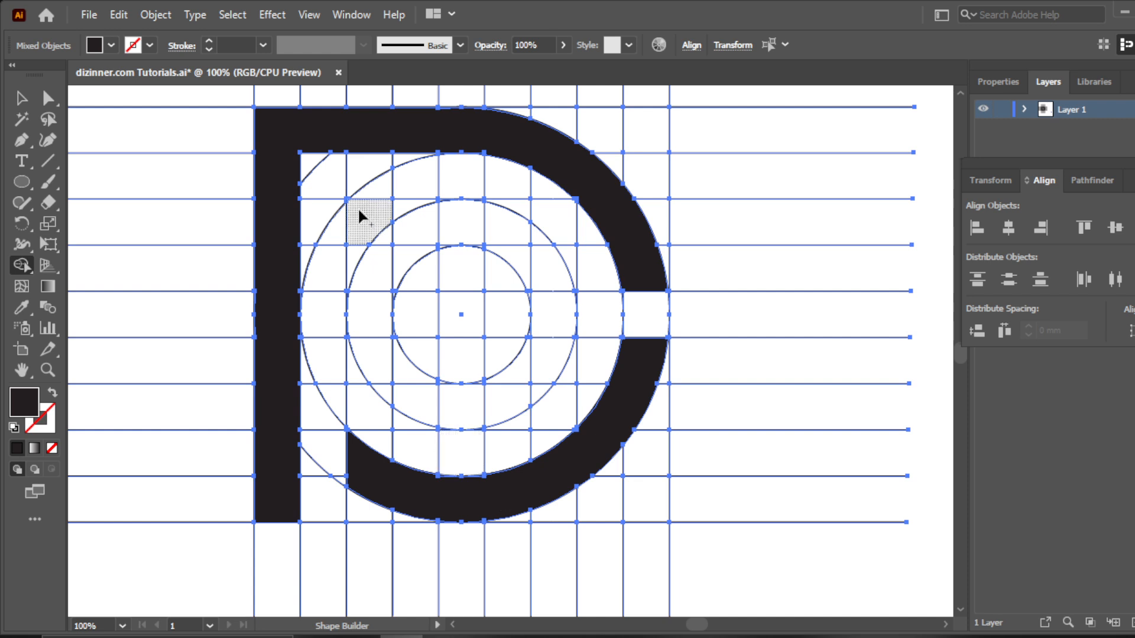
{"action": "mouse_move", "coordinate": [359, 208]}
{"action": "left_mouse_down"}
{"action": "mouse_move", "coordinate": [532, 219]}
{"action": "mouse_move", "coordinate": [524, 221]}
{"action": "left_mouse_up"}
{"action": "key", "text": "ctrl+z"}
{"action": "mouse_move", "coordinate": [386, 205]}
{"action": "left_mouse_down"}
{"action": "mouse_move", "coordinate": [363, 232]}
{"action": "mouse_move", "coordinate": [393, 228]}
{"action": "mouse_move", "coordinate": [465, 170]}
{"action": "mouse_move", "coordinate": [402, 200]}
{"action": "left_mouse_up"}
{"action": "key", "text": "ctrl+z"}
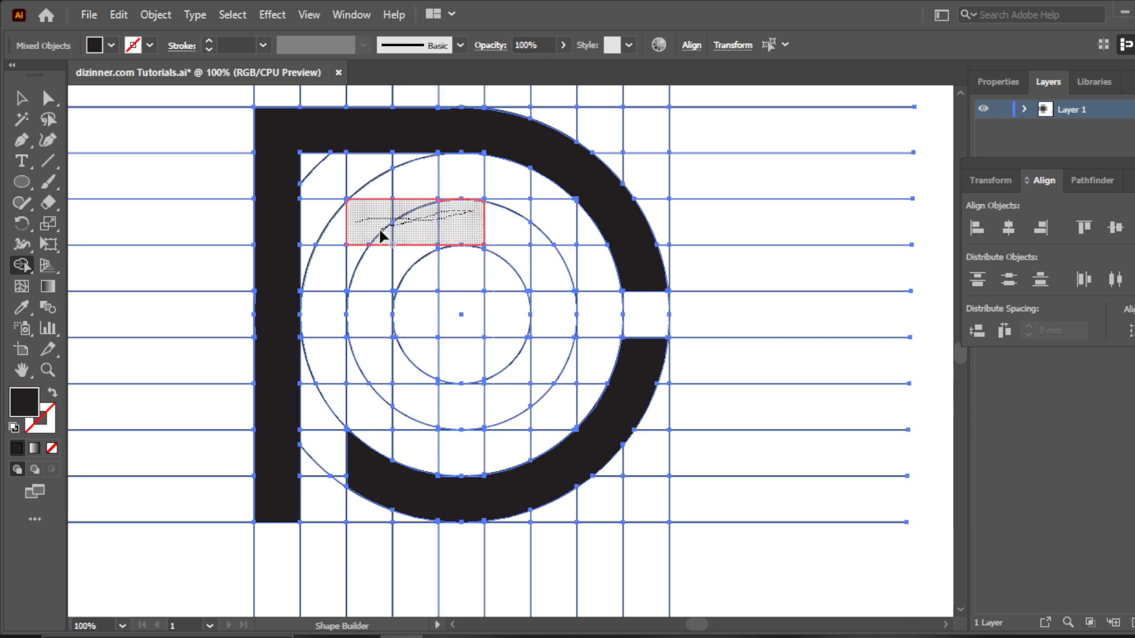
Merge cells inside the ring into a T with a three-cell-wide crossbar and a one-cell-wide stem ending at the third circle
{"action": "mouse_move", "coordinate": [381, 237]}
{"action": "left_mouse_down"}
{"action": "mouse_move", "coordinate": [395, 227]}
{"action": "mouse_move", "coordinate": [409, 262]}
{"action": "mouse_move", "coordinate": [410, 420]}
{"action": "mouse_move", "coordinate": [401, 426]}
{"action": "mouse_move", "coordinate": [418, 405]}
{"action": "left_mouse_up"}
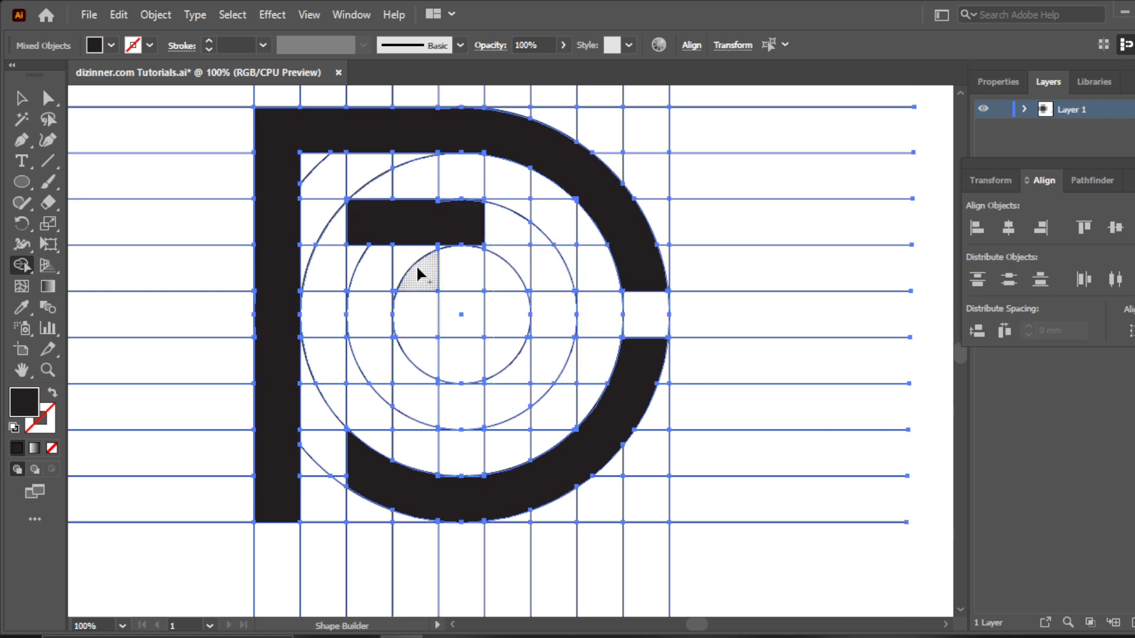
{"action": "left_click_drag", "start_coordinate": [416, 238], "coordinate": [414, 387]}
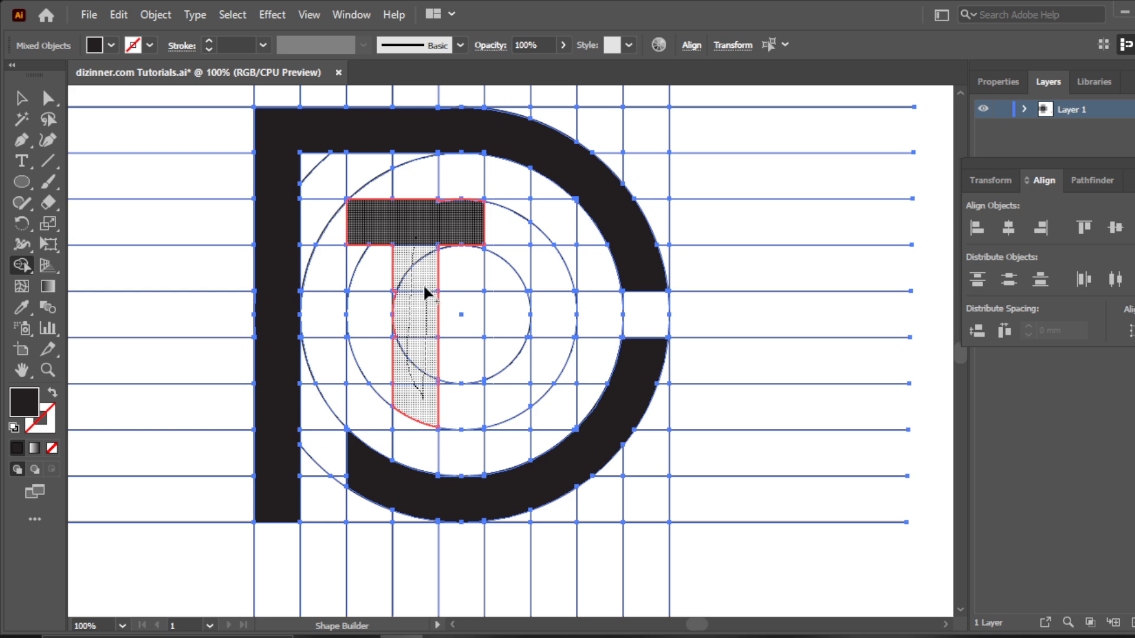
{"action": "left_click_drag", "start_coordinate": [423, 284], "coordinate": [423, 283]}
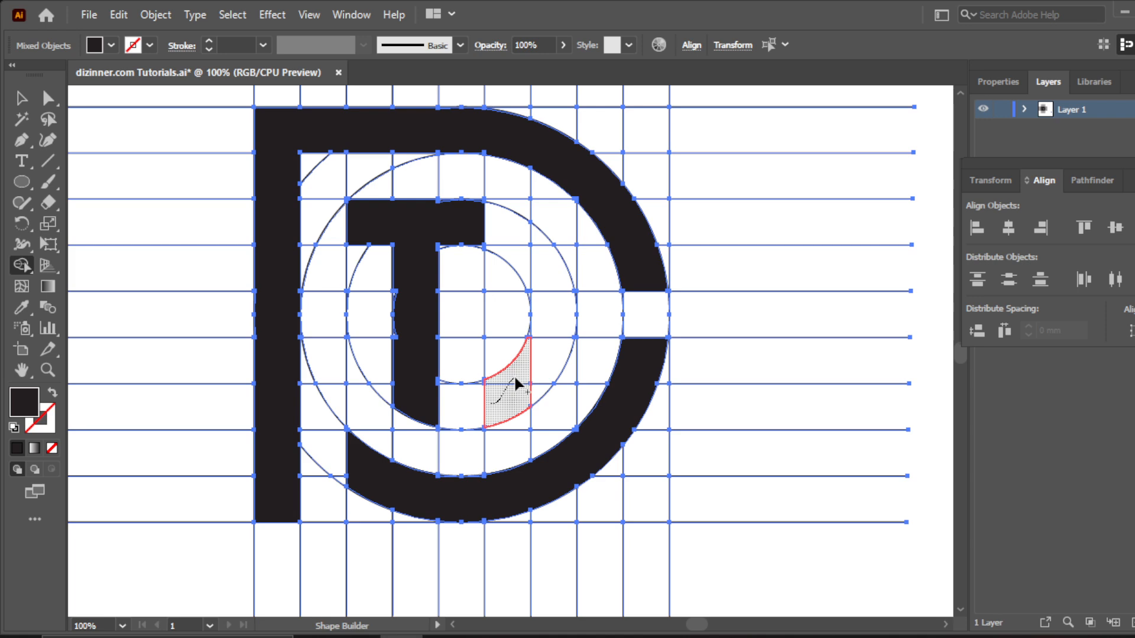
Merge the cells right of the T between the two inner circles into a curved stroke with a straight upper end
{"action": "mouse_move", "coordinate": [515, 378]}
{"action": "left_mouse_down"}
{"action": "mouse_move", "coordinate": [535, 369]}
{"action": "mouse_move", "coordinate": [554, 331]}
{"action": "left_mouse_up"}
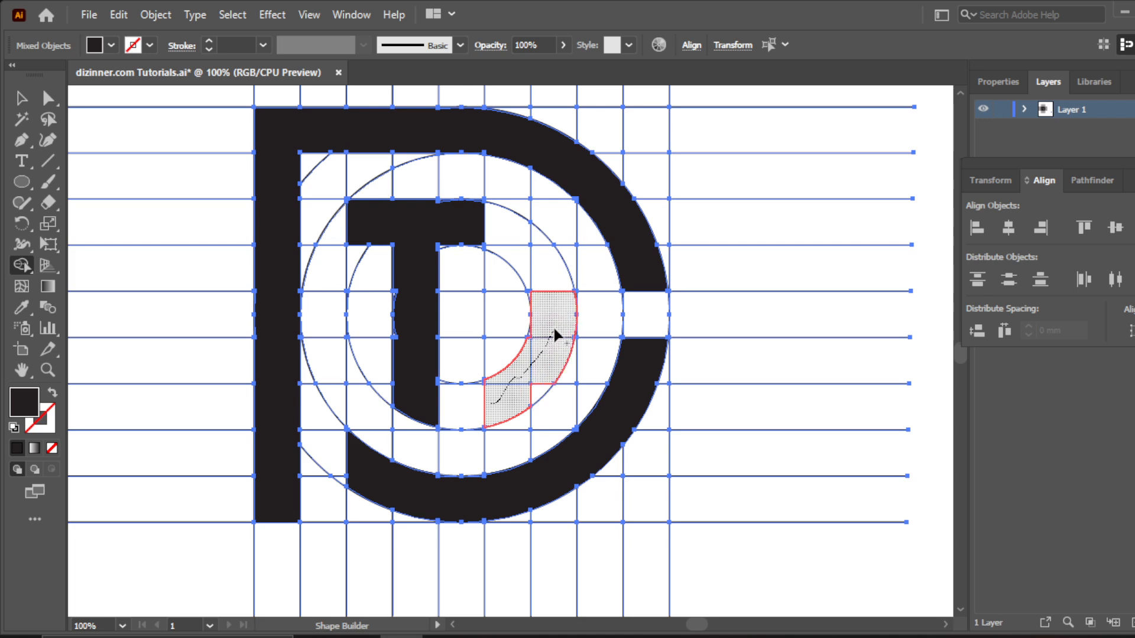
{"action": "left_click_drag", "start_coordinate": [551, 288], "coordinate": [547, 284]}
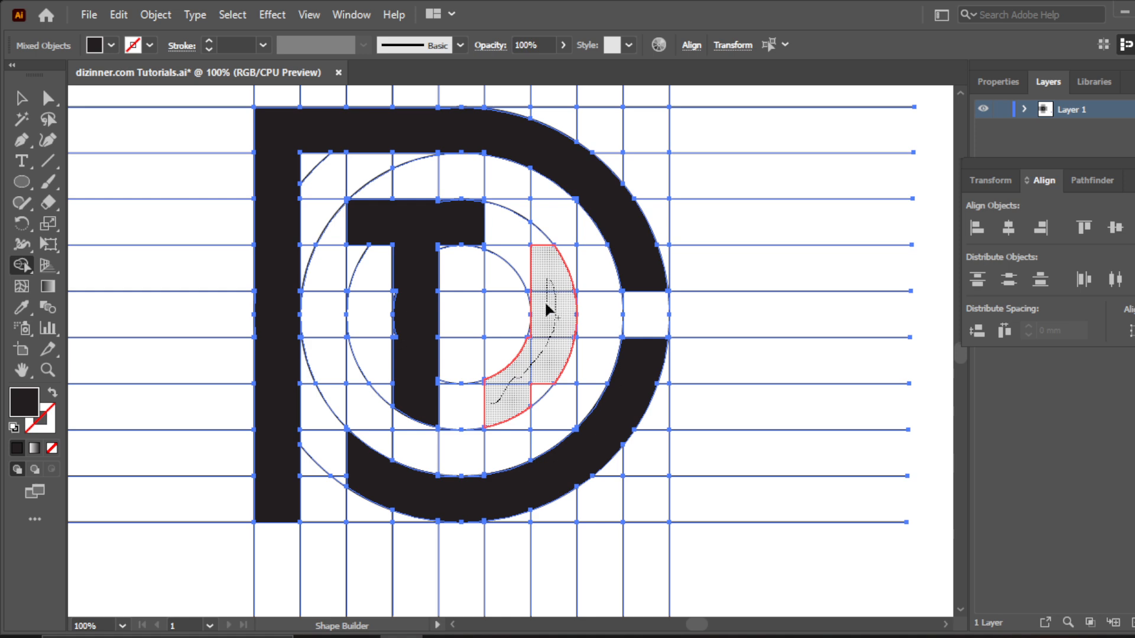
{"action": "mouse_move", "coordinate": [540, 357]}
{"action": "left_mouse_down"}
{"action": "mouse_move", "coordinate": [524, 389]}
{"action": "mouse_move", "coordinate": [543, 377]}
{"action": "mouse_move", "coordinate": [533, 392]}
{"action": "mouse_move", "coordinate": [564, 254]}
{"action": "mouse_move", "coordinate": [548, 318]}
{"action": "left_mouse_up"}
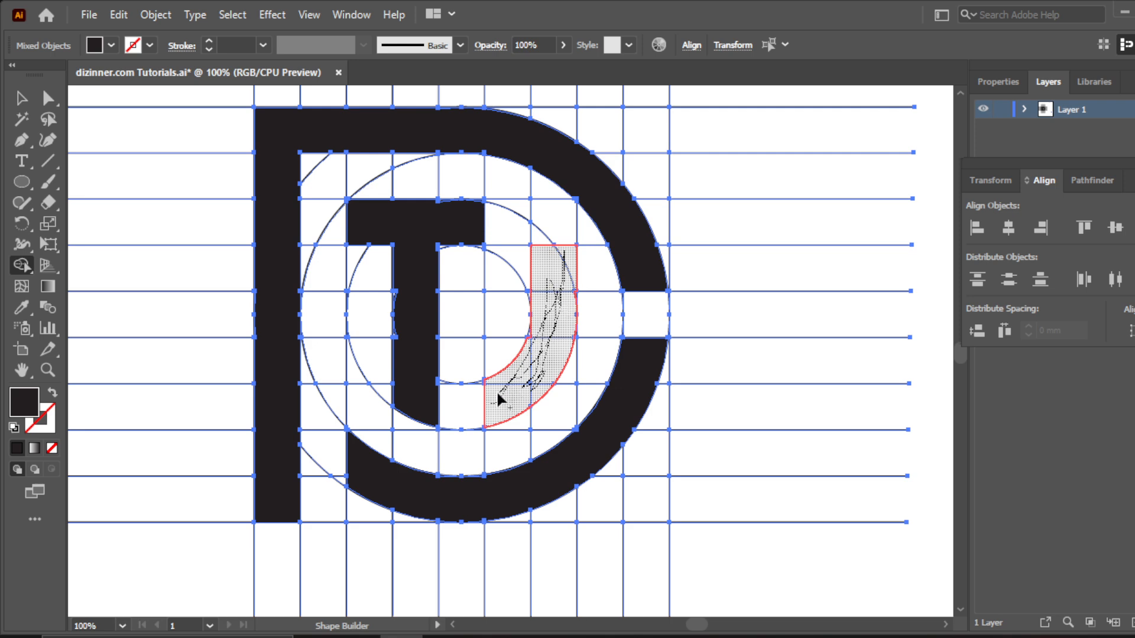
{"action": "left_click_drag", "start_coordinate": [494, 393], "coordinate": [494, 393]}
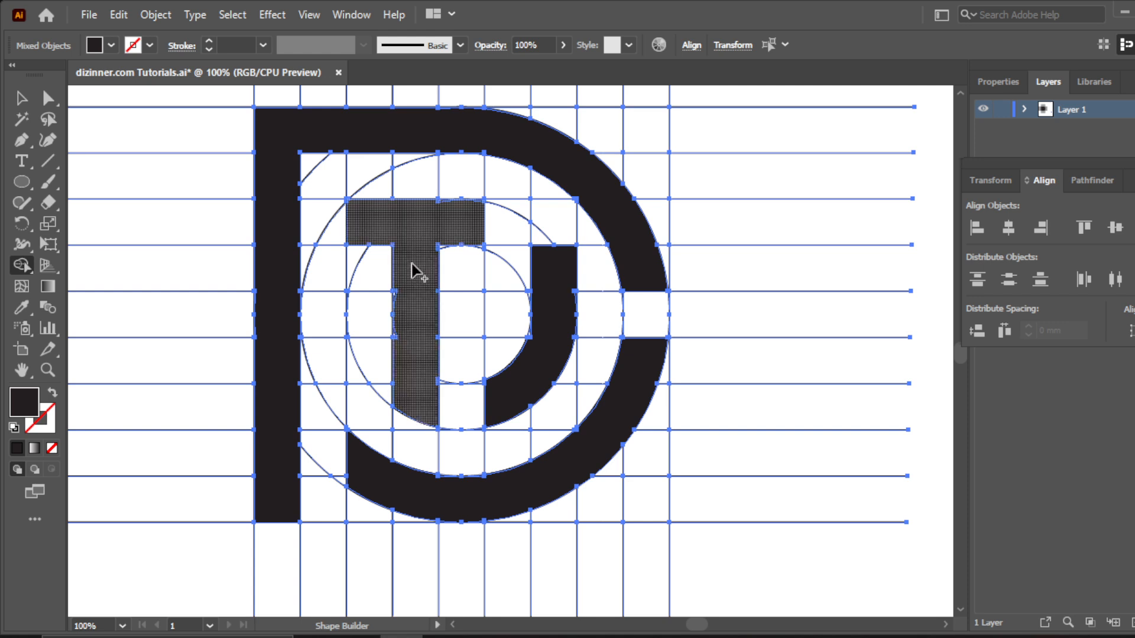
Merge the leftover segments within the T, the upper outer shape and the curved stroke beside the T
{"action": "left_click", "coordinate": [434, 225]}
{"action": "mouse_move", "coordinate": [523, 143]}
{"action": "left_mouse_down"}
{"action": "mouse_move", "coordinate": [450, 115]}
{"action": "mouse_move", "coordinate": [359, 125]}
{"action": "left_mouse_up"}
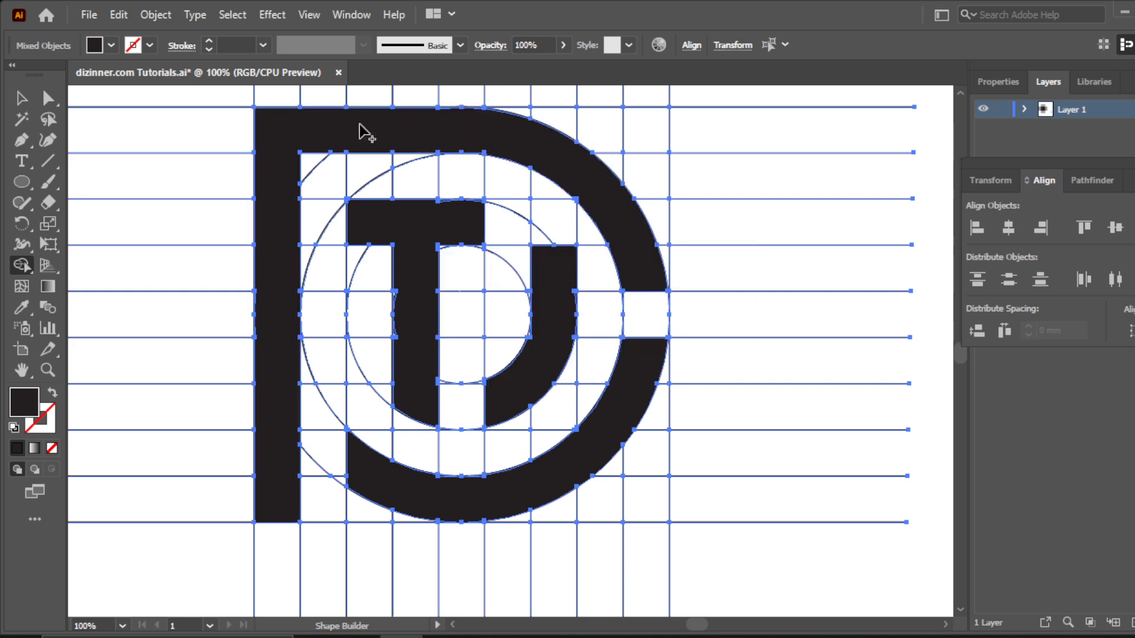
{"action": "mouse_move", "coordinate": [565, 273]}
{"action": "left_mouse_down"}
{"action": "mouse_move", "coordinate": [577, 314]}
{"action": "mouse_move", "coordinate": [568, 346]}
{"action": "left_mouse_up"}
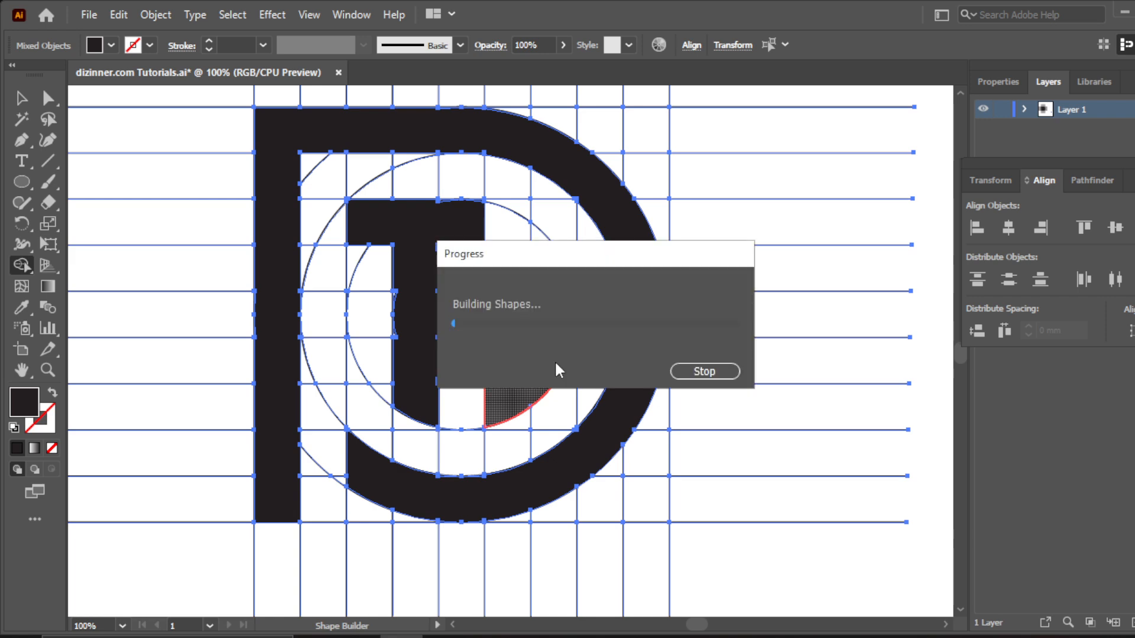
Set the Shape Builder colours to black fill and no stroke, and merge the leftover slivers along the T stem's left edge
{"action": "left_click", "coordinate": [48, 371]}
{"action": "left_click", "coordinate": [455, 347]}
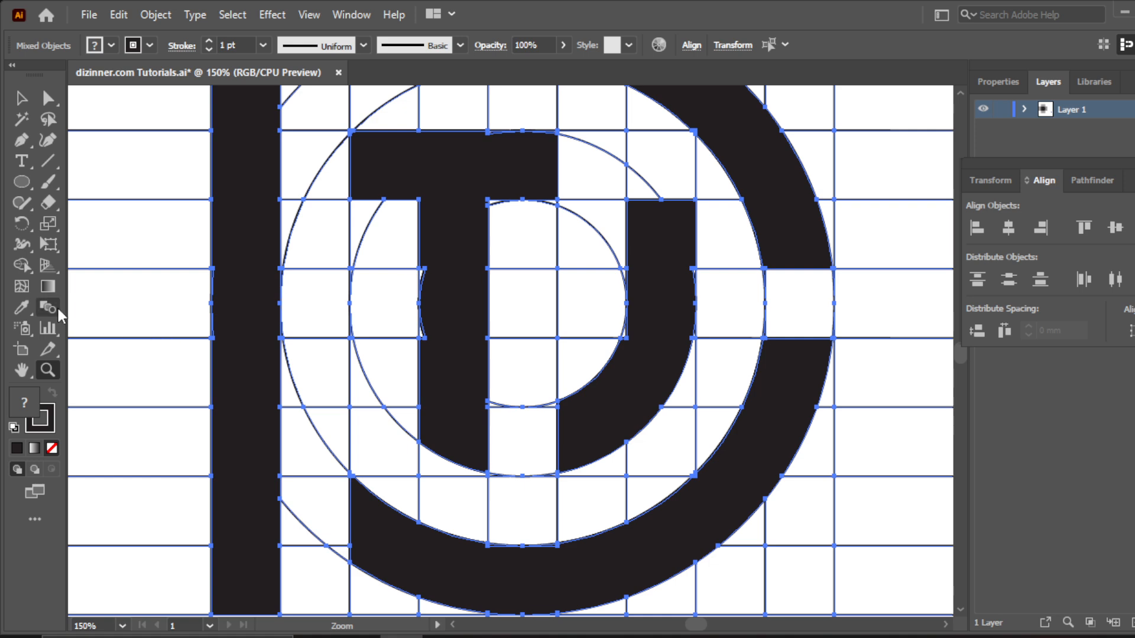
{"action": "left_click", "coordinate": [20, 266]}
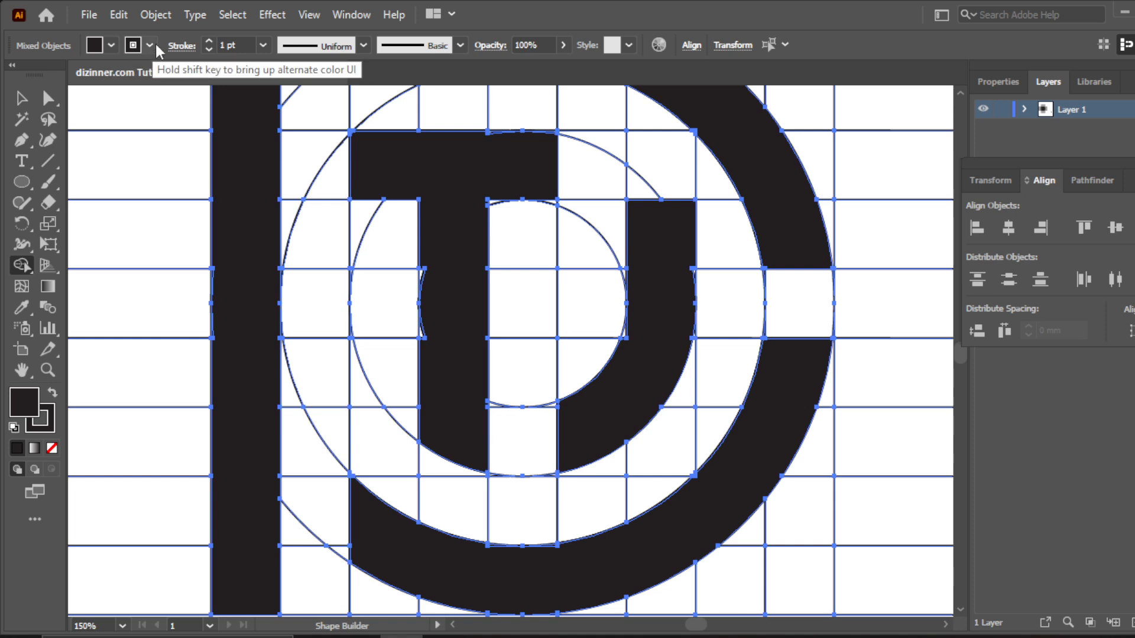
{"action": "left_click", "coordinate": [110, 46]}
{"action": "left_click", "coordinate": [11, 75]}
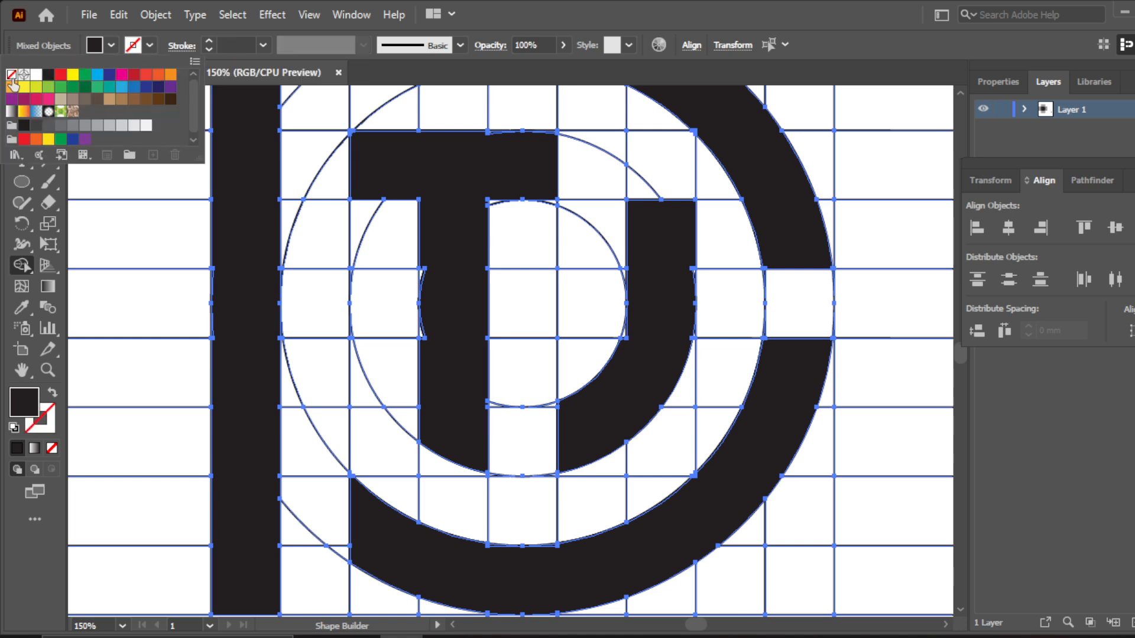
{"action": "mouse_move", "coordinate": [493, 175]}
{"action": "left_mouse_down"}
{"action": "mouse_move", "coordinate": [431, 255]}
{"action": "mouse_move", "coordinate": [419, 305]}
{"action": "left_mouse_up"}
{"action": "key", "text": "ctrl+z"}
{"action": "left_click_drag", "start_coordinate": [424, 257], "coordinate": [425, 363]}
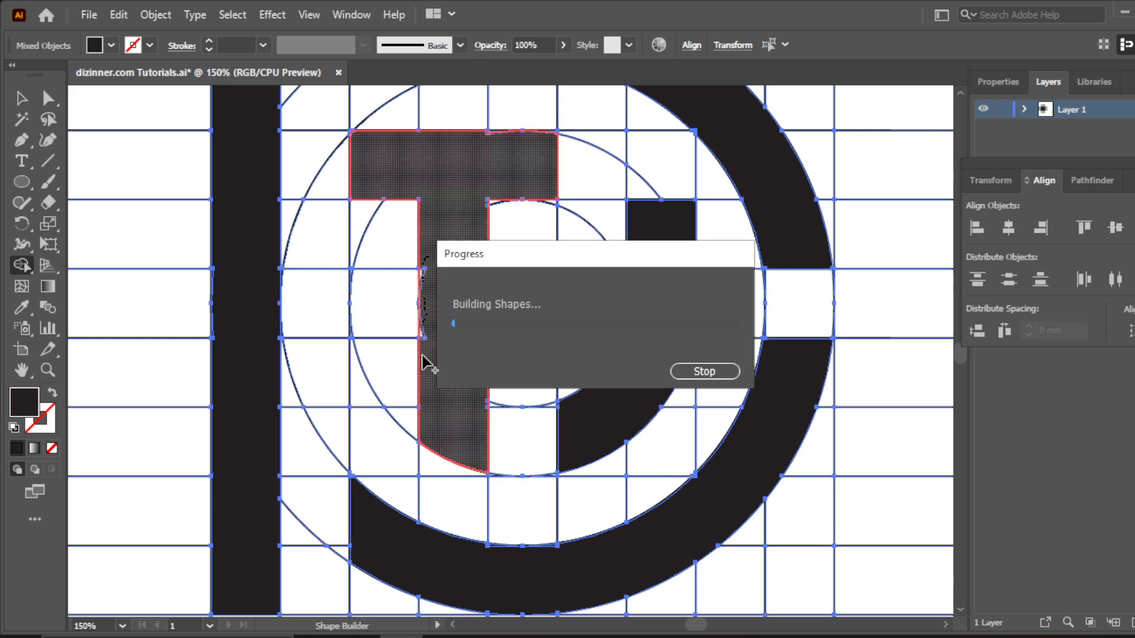
Merge the leftover slivers on the curved stroke's inner edge and the T's upper edge into their shapes
{"action": "left_click_drag", "start_coordinate": [644, 283], "coordinate": [630, 346]}
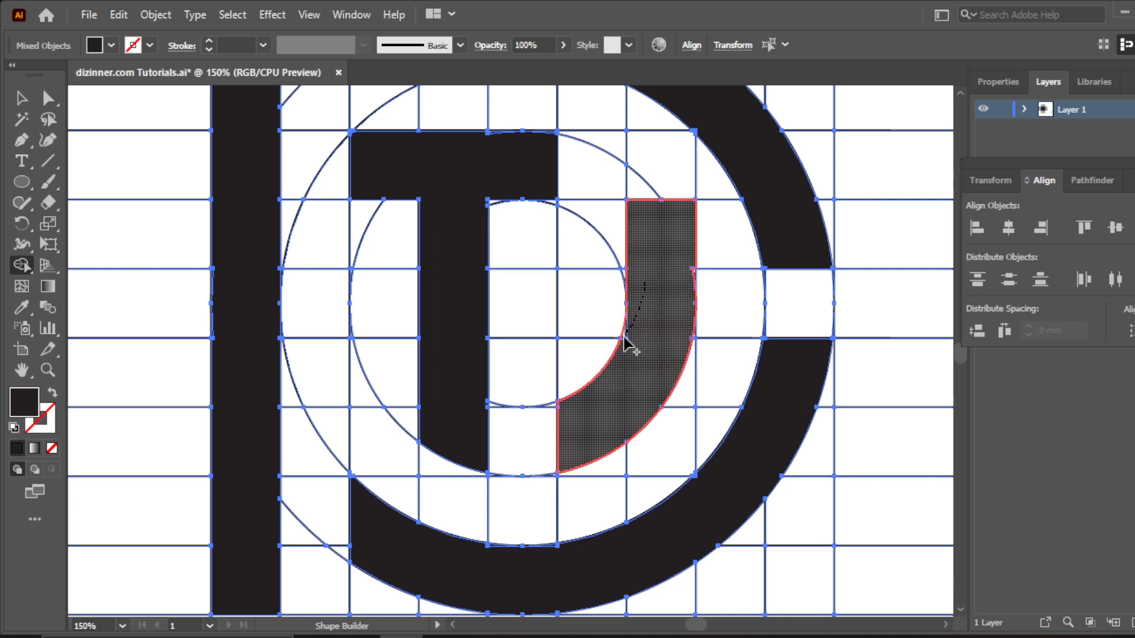
{"action": "left_click", "coordinate": [483, 134]}
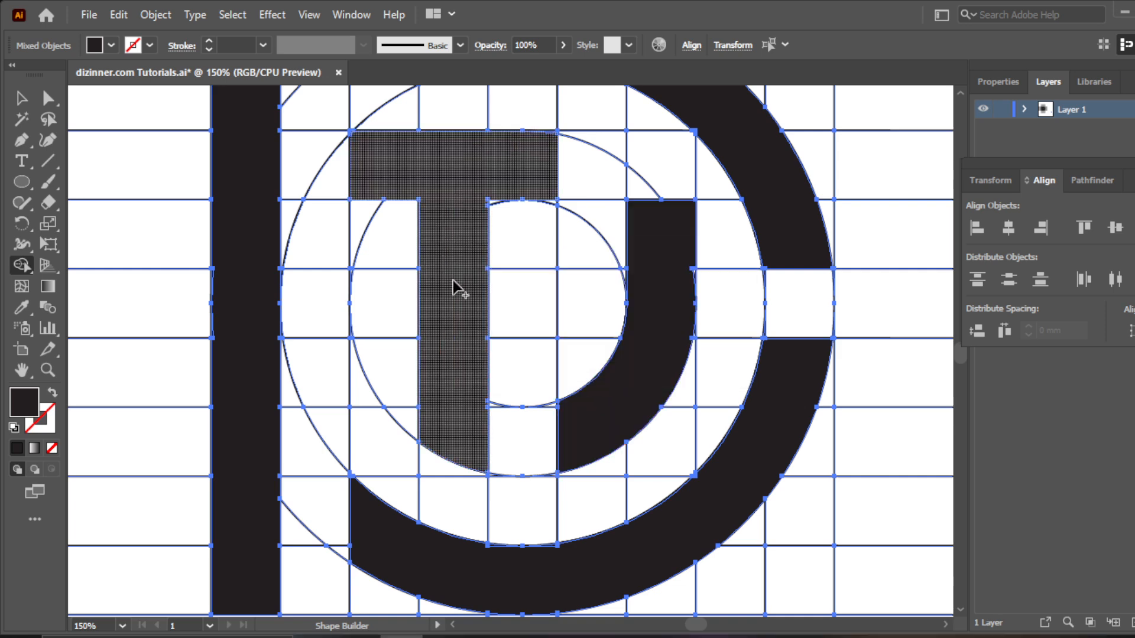
{"action": "mouse_move", "coordinate": [452, 250]}
{"action": "left_mouse_down"}
{"action": "mouse_move", "coordinate": [422, 353]}
{"action": "mouse_move", "coordinate": [430, 439]}
{"action": "left_mouse_up"}
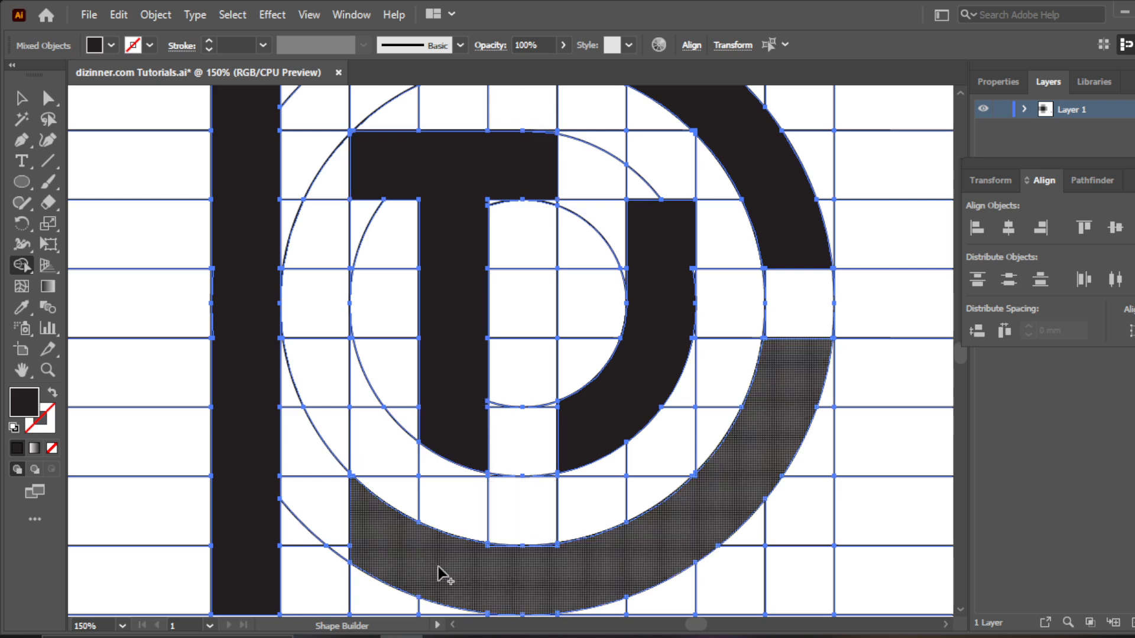
Clean up the lower arc's inner edge without joining the cell above it, and merge the sliver on the vertical bar's left edge
{"action": "mouse_move", "coordinate": [439, 565]}
{"action": "left_mouse_down"}
{"action": "mouse_move", "coordinate": [475, 566]}
{"action": "mouse_move", "coordinate": [495, 547]}
{"action": "mouse_move", "coordinate": [568, 547]}
{"action": "mouse_move", "coordinate": [514, 545]}
{"action": "left_mouse_up"}
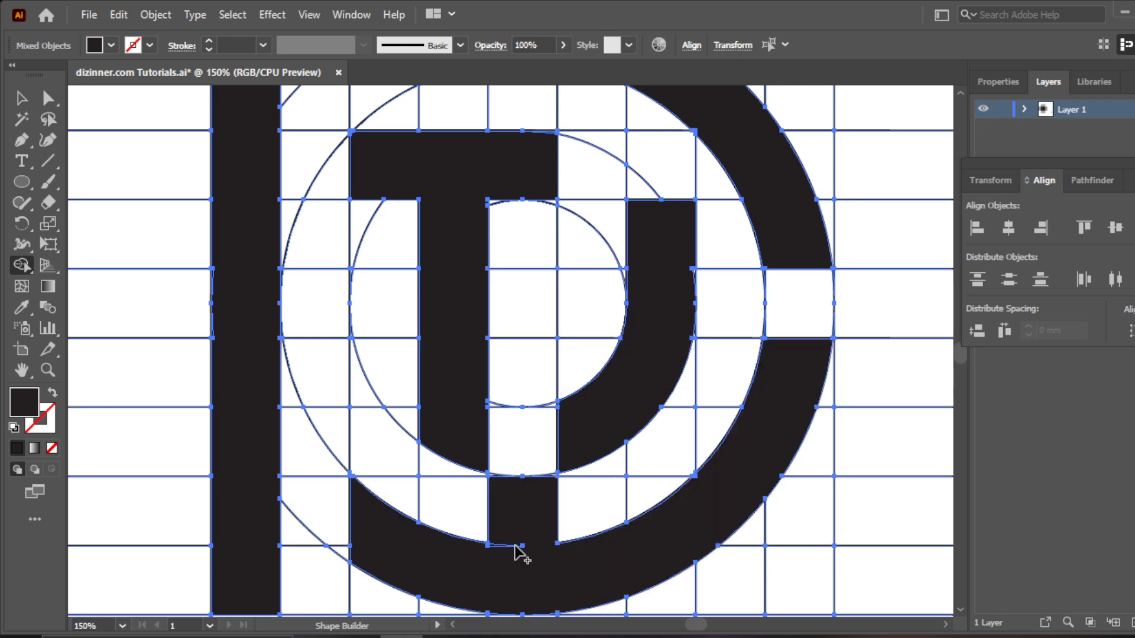
{"action": "key", "text": "ctrl+z"}
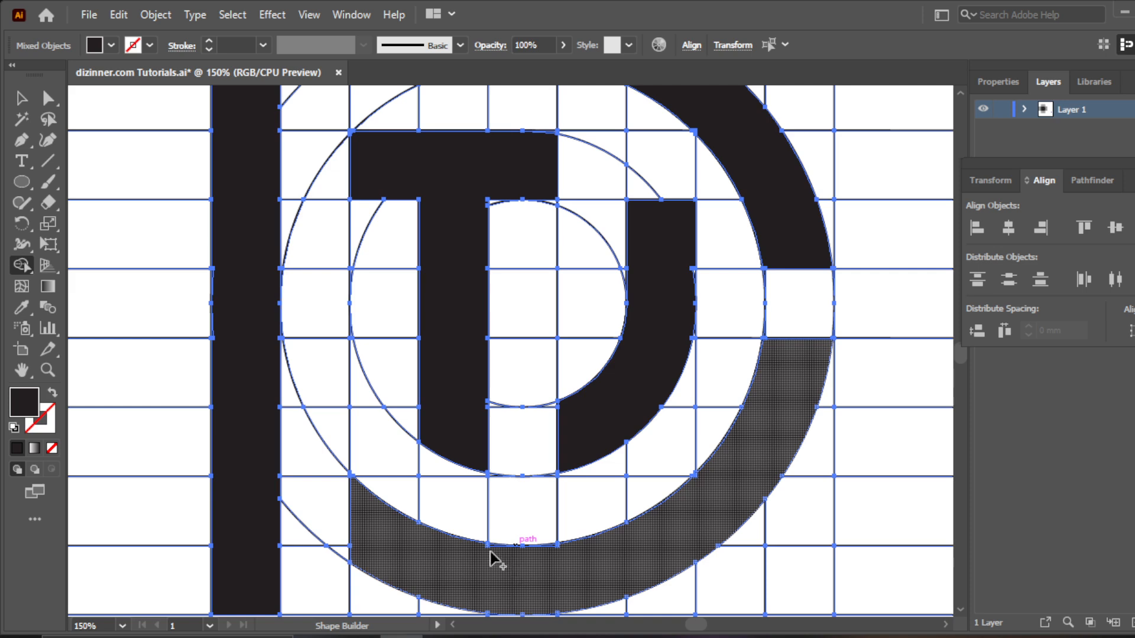
{"action": "left_click_drag", "start_coordinate": [473, 550], "coordinate": [561, 545]}
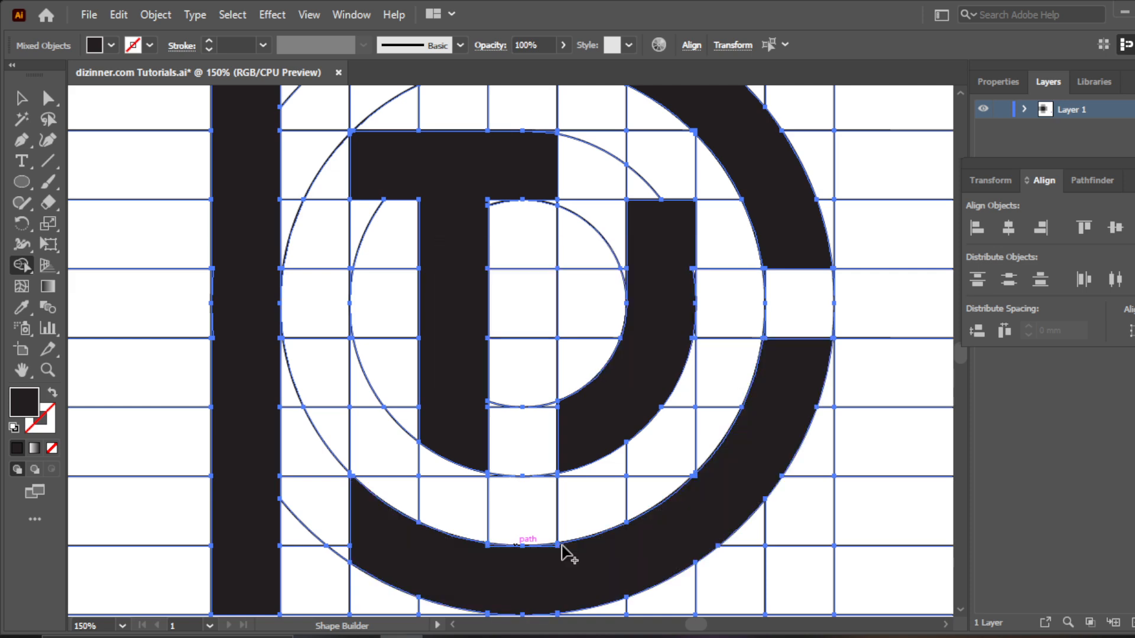
{"action": "mouse_move", "coordinate": [231, 241]}
{"action": "left_mouse_down"}
{"action": "mouse_move", "coordinate": [214, 279]}
{"action": "mouse_move", "coordinate": [213, 341]}
{"action": "left_mouse_up"}
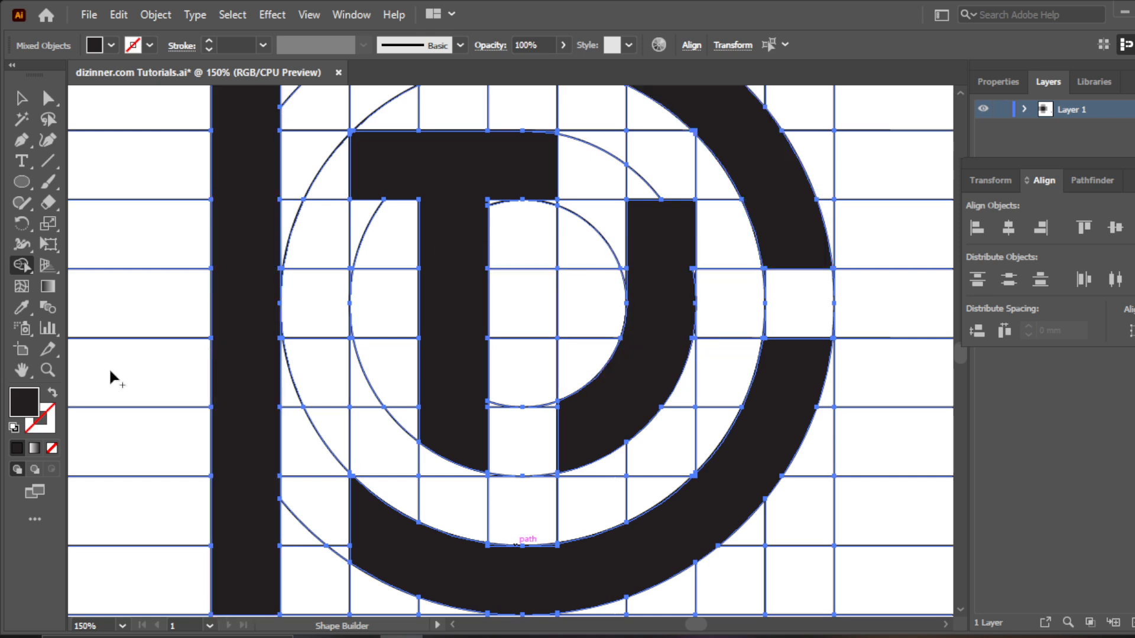
Deselect all the grid lines, circles and logo shapes
{"action": "left_click", "coordinate": [47, 371]}
{"action": "left_click", "coordinate": [541, 427], "text": "alt"}
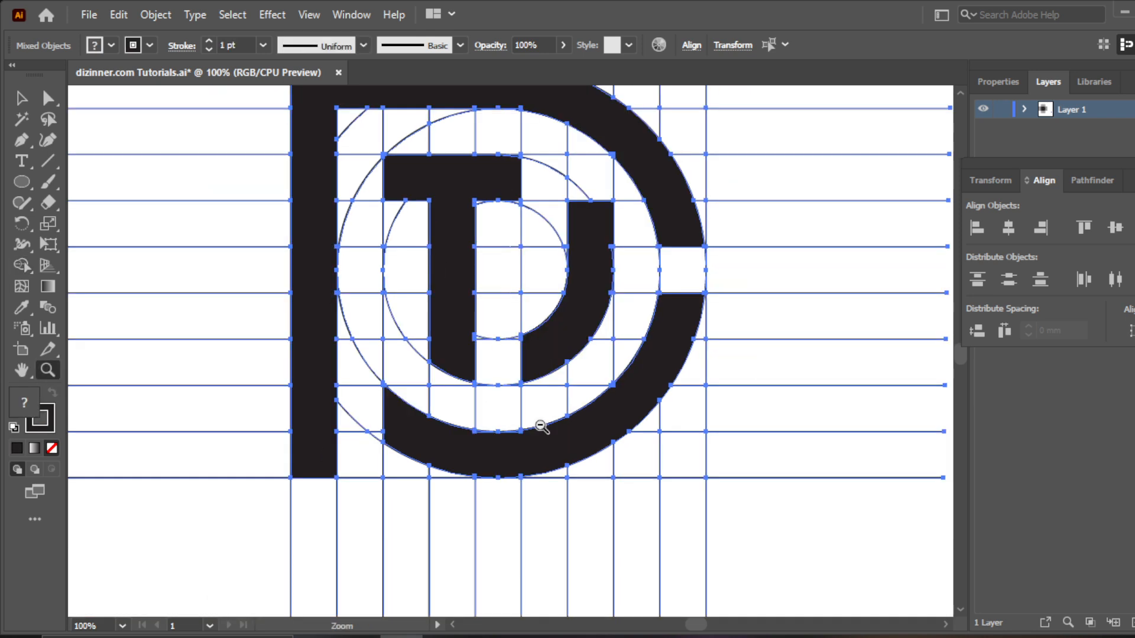
{"action": "left_click", "coordinate": [541, 426], "text": "alt"}
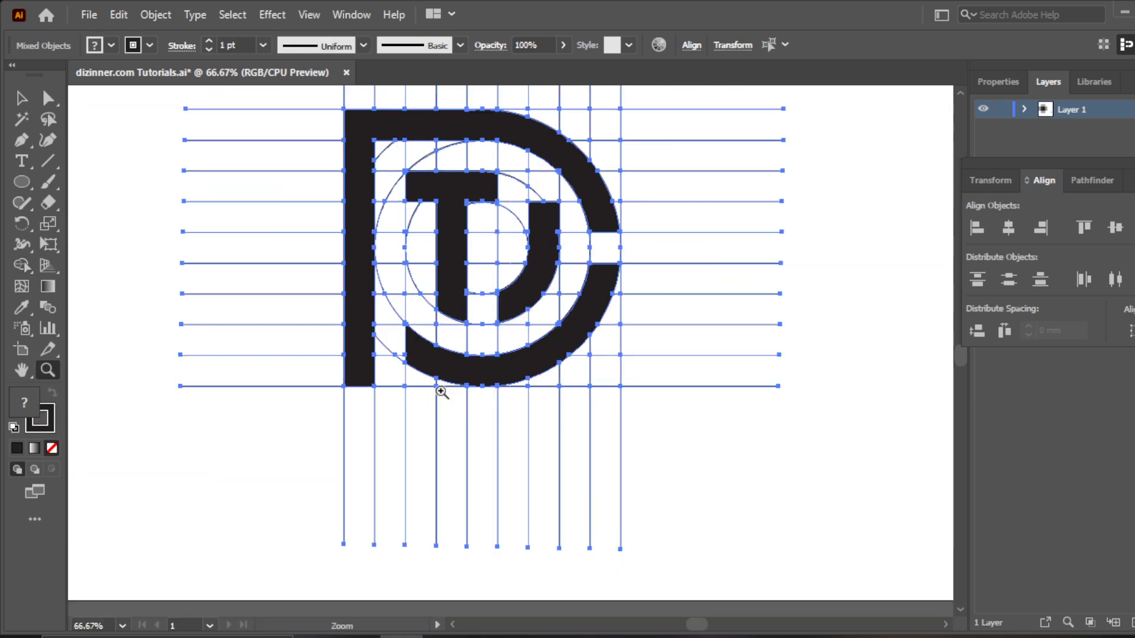
{"action": "left_click", "coordinate": [21, 370]}
{"action": "left_click_drag", "start_coordinate": [372, 303], "coordinate": [150, 310]}
{"action": "left_click_drag", "start_coordinate": [362, 331], "coordinate": [718, 417]}
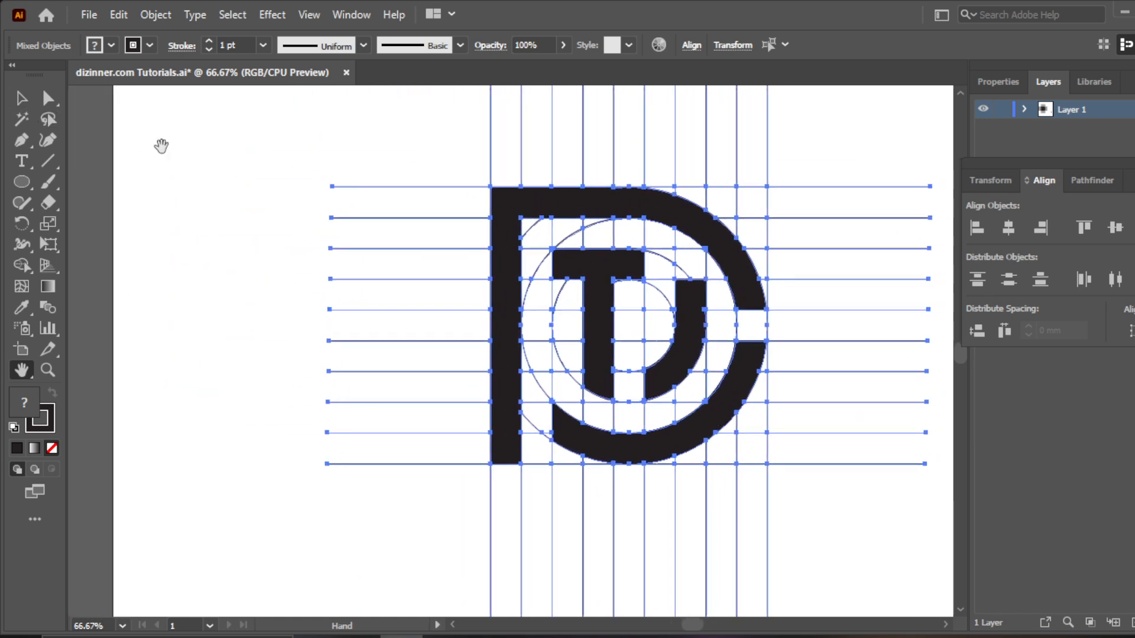
{"action": "left_click", "coordinate": [22, 98]}
{"action": "left_click", "coordinate": [154, 141]}
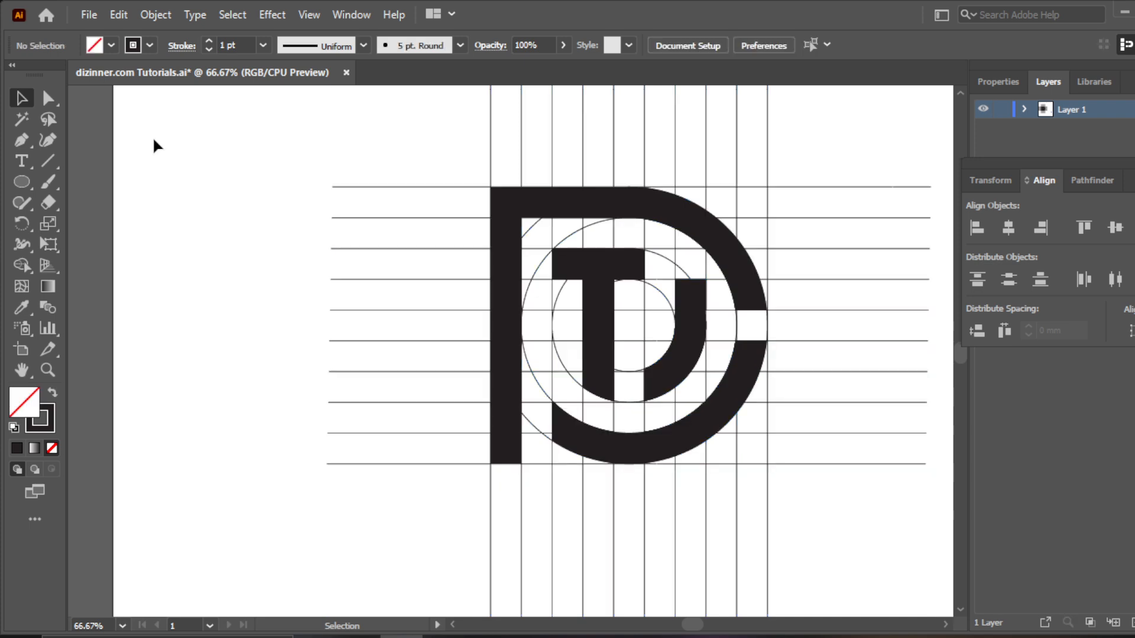
{"action": "left_click", "coordinate": [21, 370]}
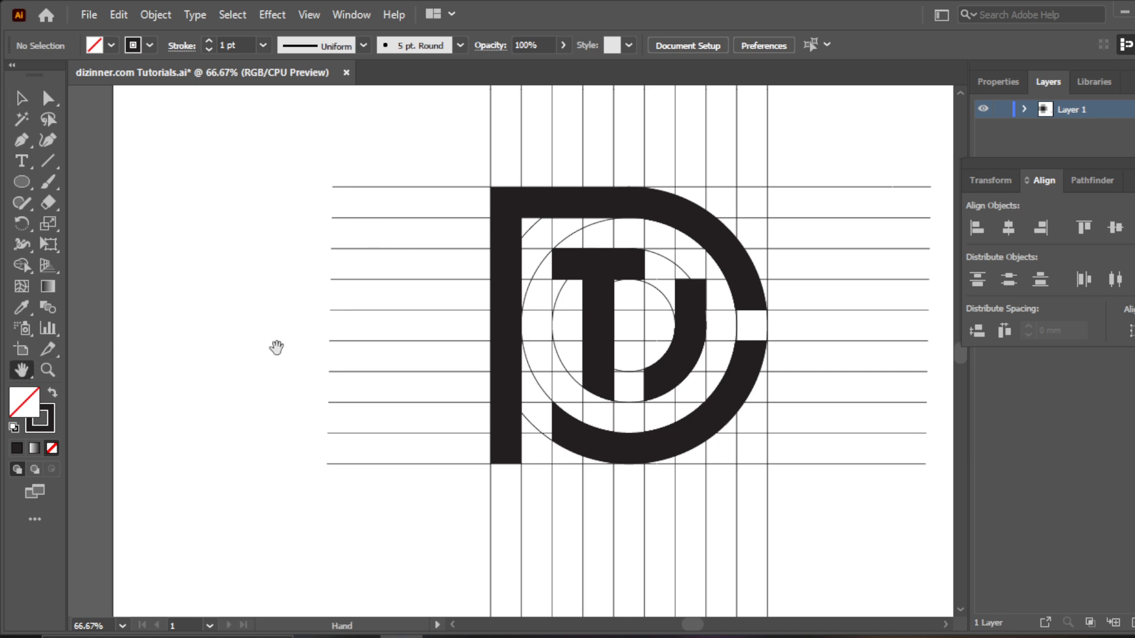
{"action": "left_click_drag", "start_coordinate": [276, 348], "coordinate": [351, 331]}
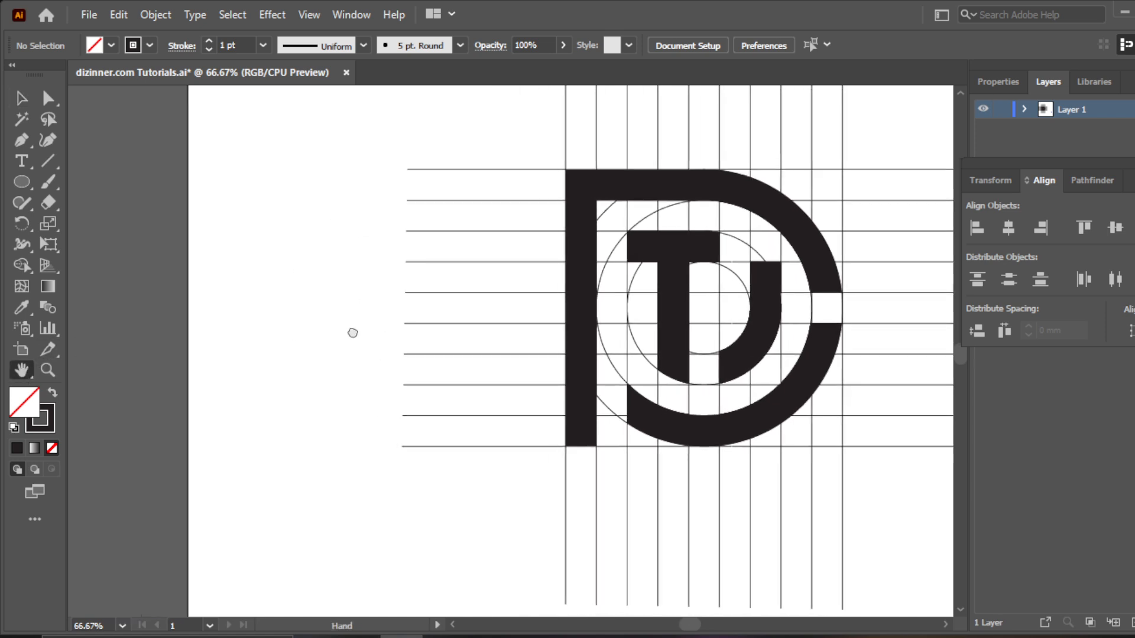
{"action": "left_click", "coordinate": [23, 99]}
{"action": "left_click", "coordinate": [580, 269]}
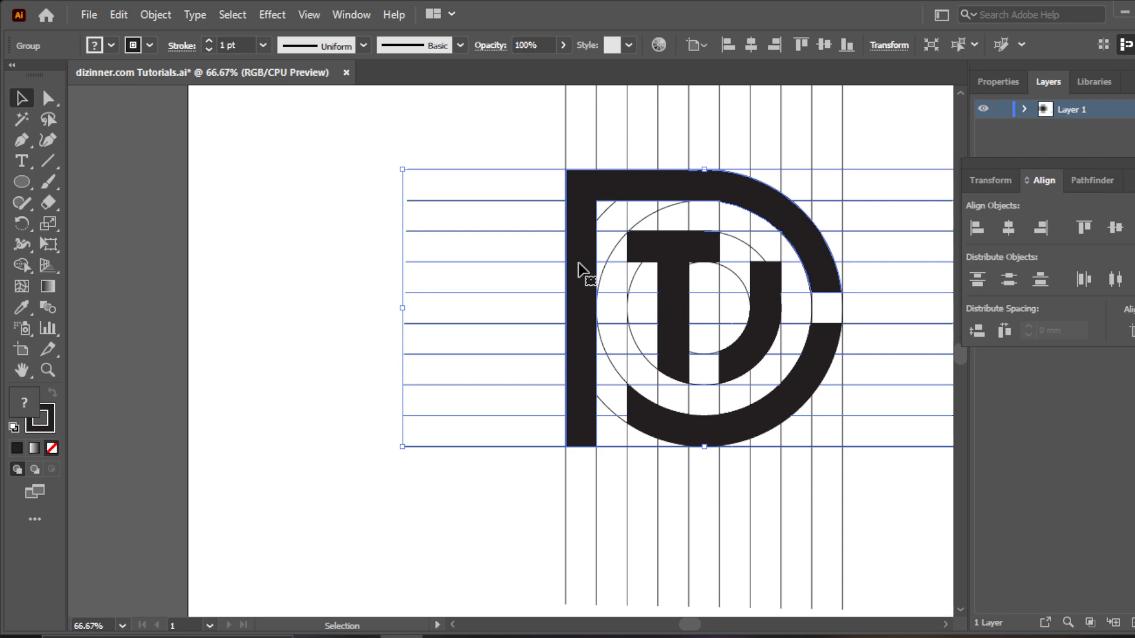
{"action": "right_click", "coordinate": [580, 269]}
{"action": "left_click", "coordinate": [639, 407]}
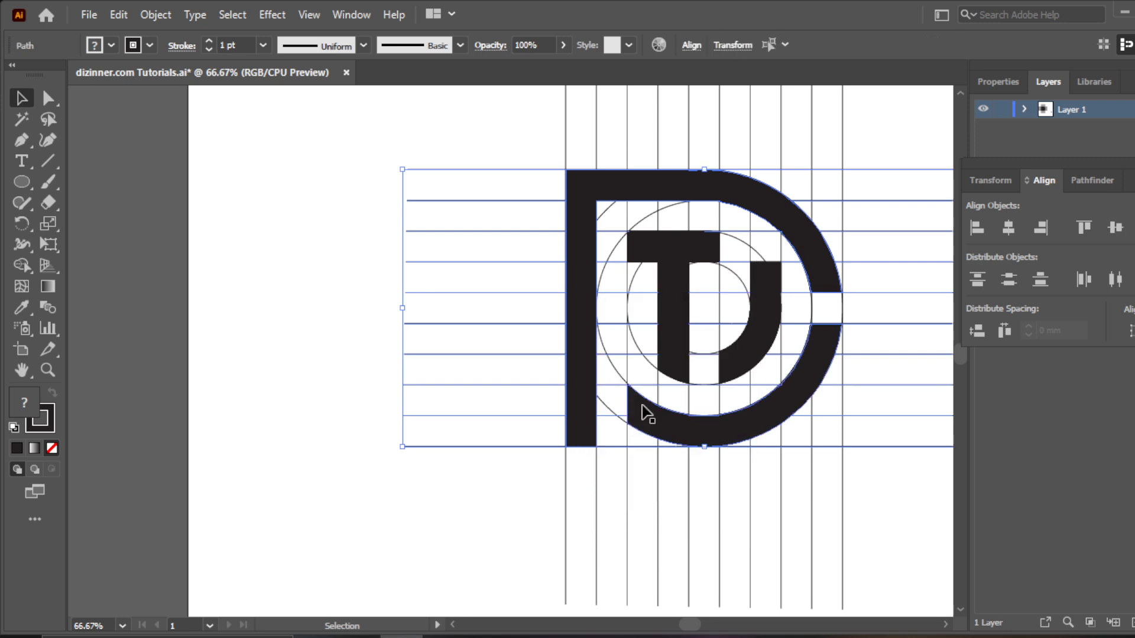
{"action": "left_click", "coordinate": [251, 369]}
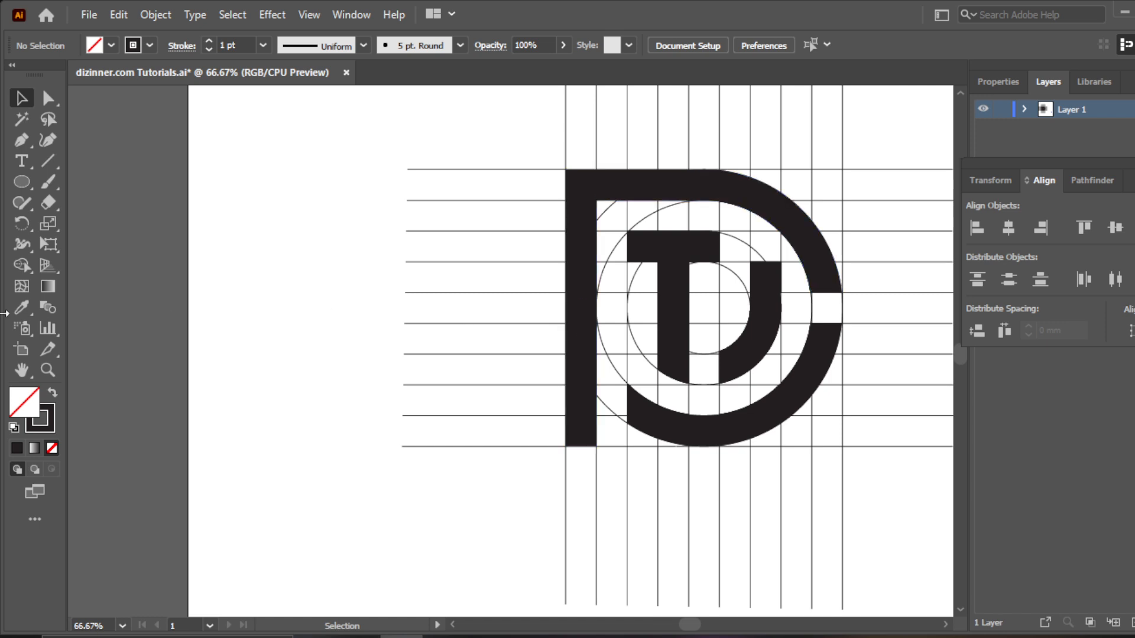
Extend the artboard's left edge outward to make room for a copy of the logo beside the grid
{"action": "left_click", "coordinate": [22, 351]}
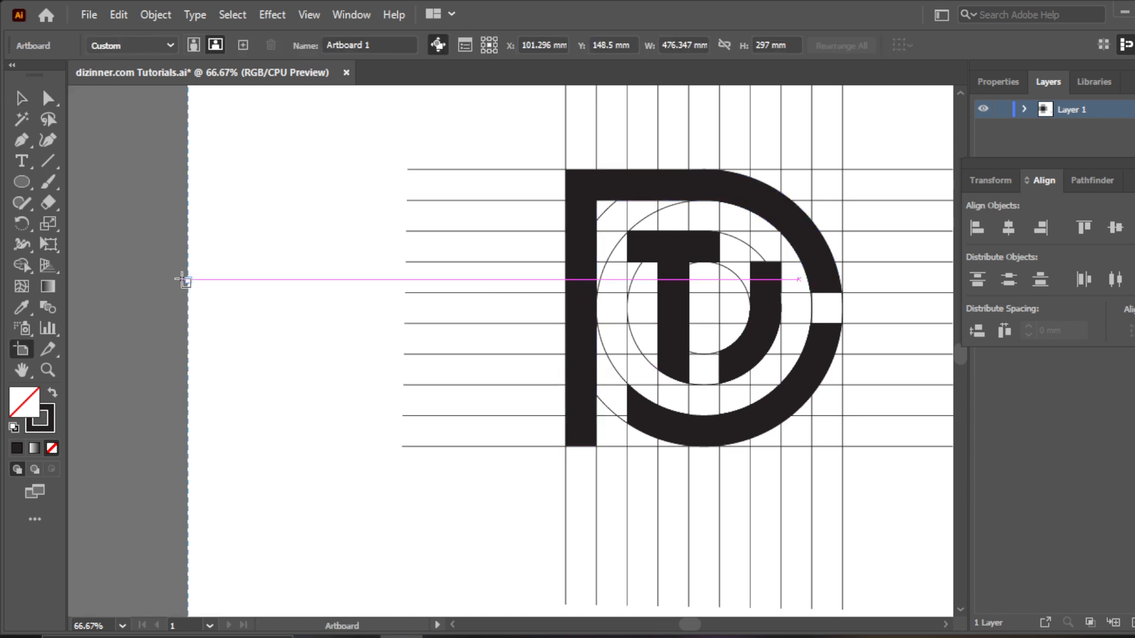
{"action": "left_click_drag", "start_coordinate": [184, 281], "coordinate": [84, 274]}
{"action": "left_click", "coordinate": [21, 99]}
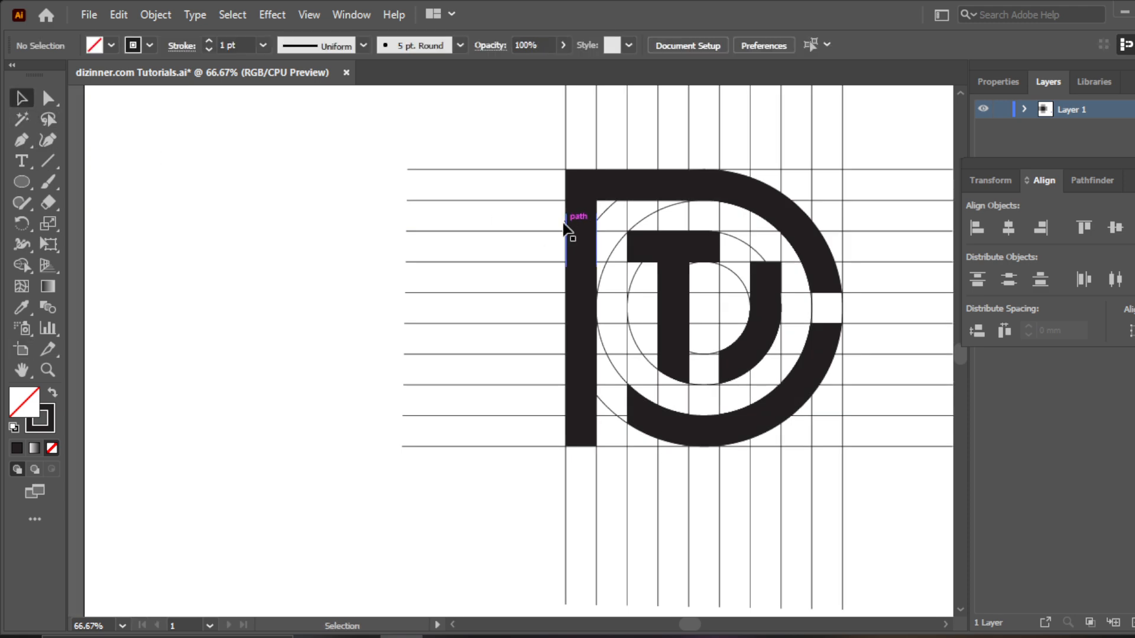
Duplicate the four black logo shapes without the grid onto the empty artboard area left of the grid
{"action": "left_click", "coordinate": [579, 223]}
{"action": "left_click", "coordinate": [689, 247], "text": "shift"}
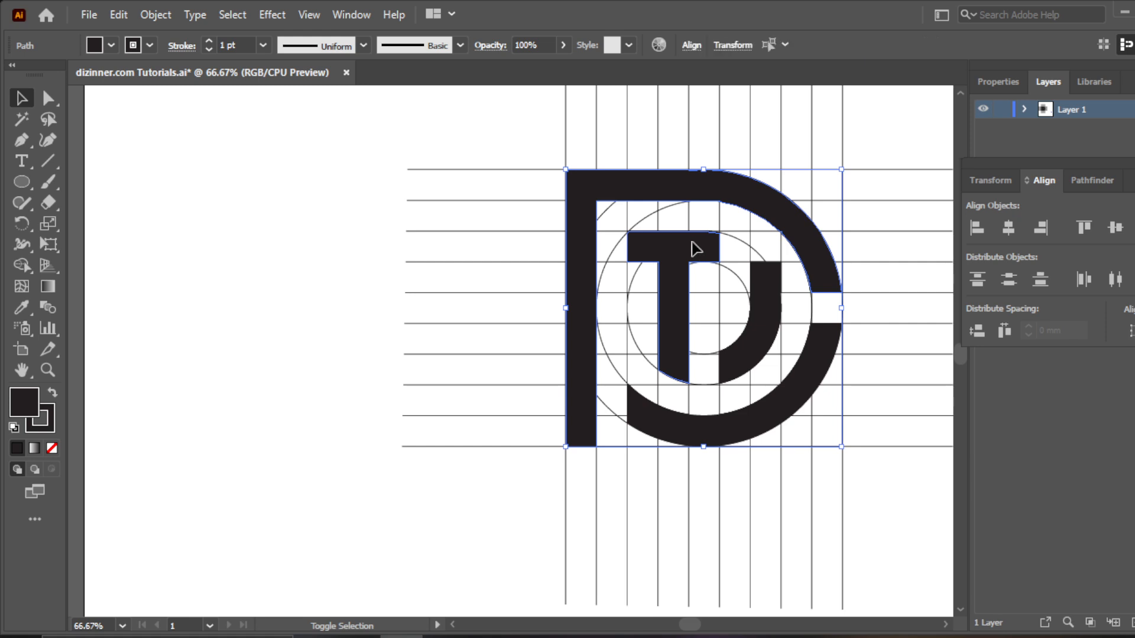
{"action": "left_click", "coordinate": [771, 307], "text": "shift"}
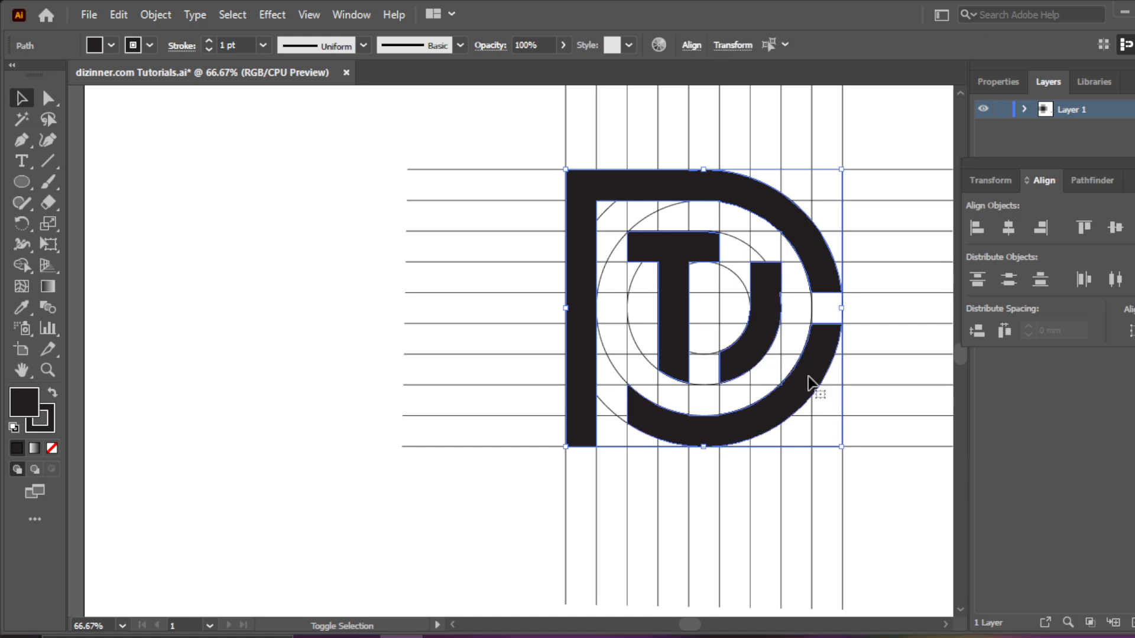
{"action": "left_click_drag", "start_coordinate": [810, 383], "coordinate": [359, 391]}
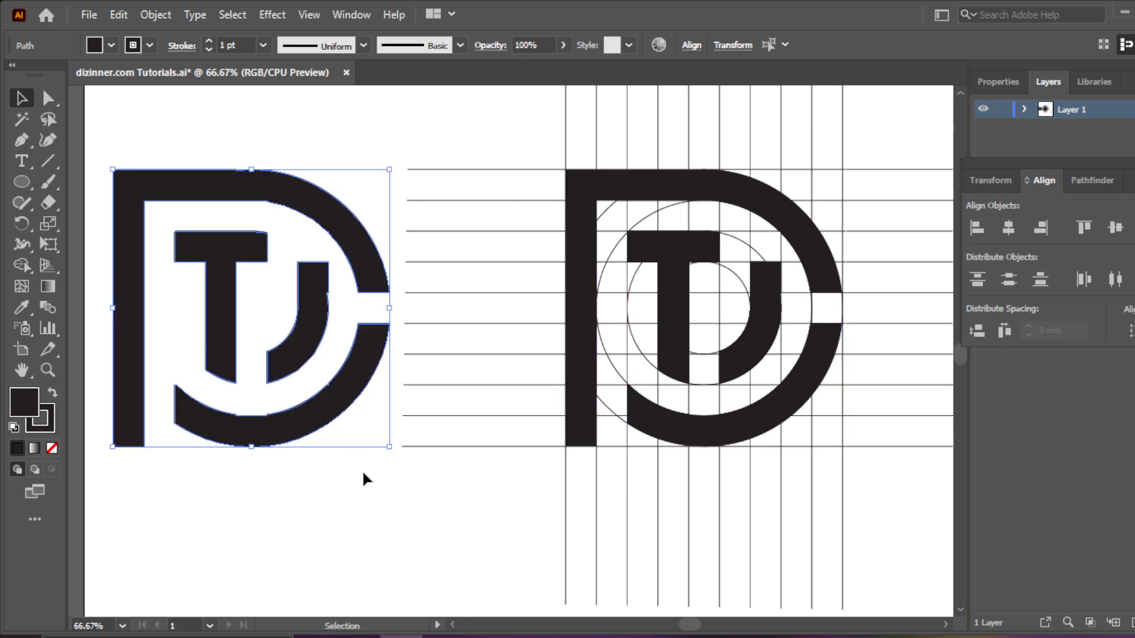
{"action": "left_click", "coordinate": [385, 535]}
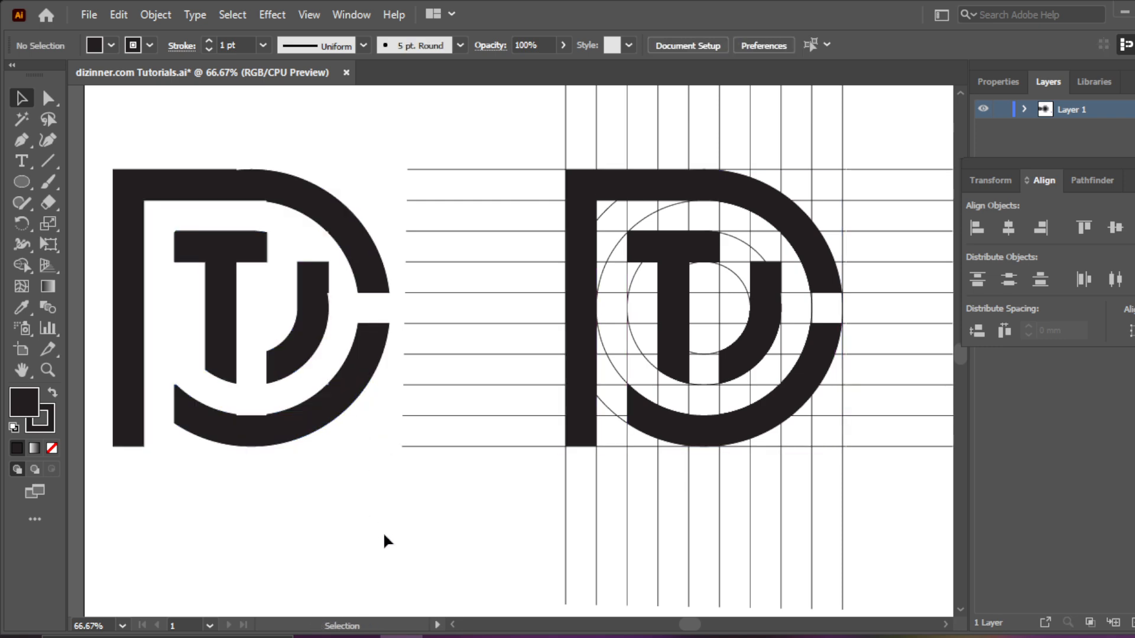
Examine the edges of the logo copy up close and compare the whole copy with the gridded original
{"action": "left_click", "coordinate": [21, 370]}
{"action": "left_click_drag", "start_coordinate": [274, 423], "coordinate": [356, 424]}
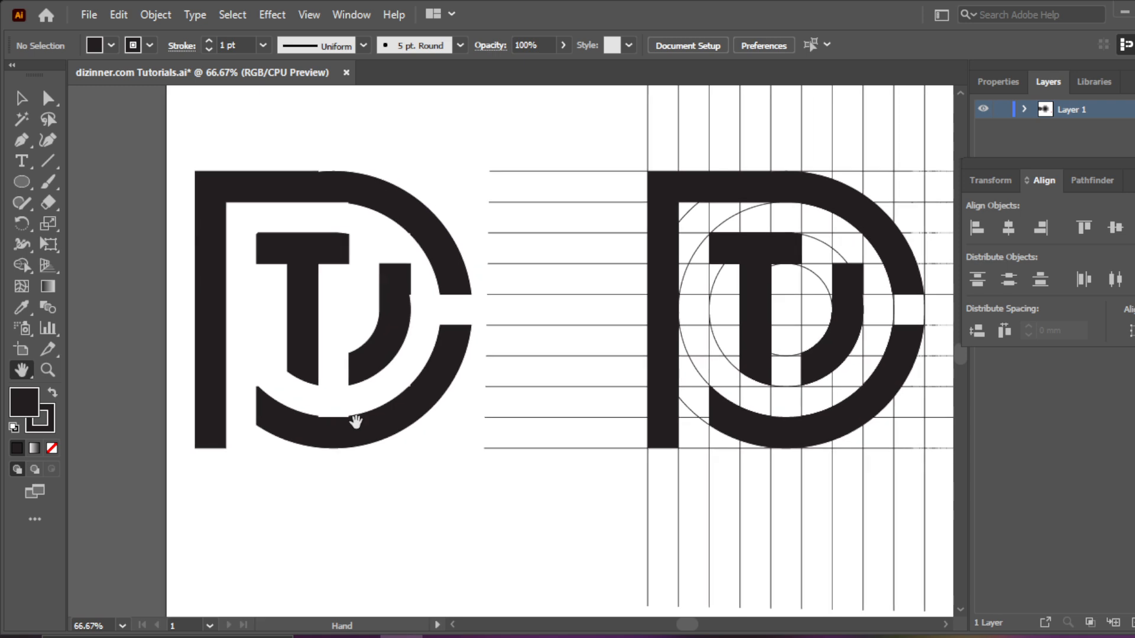
{"action": "left_click", "coordinate": [47, 370]}
{"action": "left_click", "coordinate": [414, 327]}
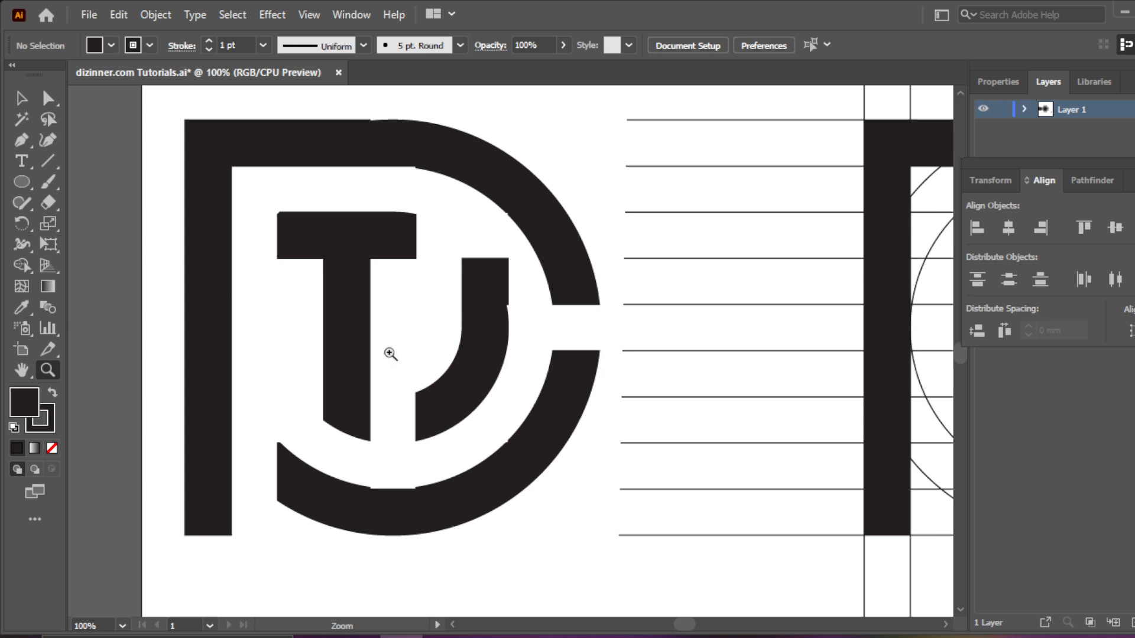
{"action": "left_click", "coordinate": [434, 345], "text": "alt"}
{"action": "left_click", "coordinate": [436, 346], "text": "alt"}
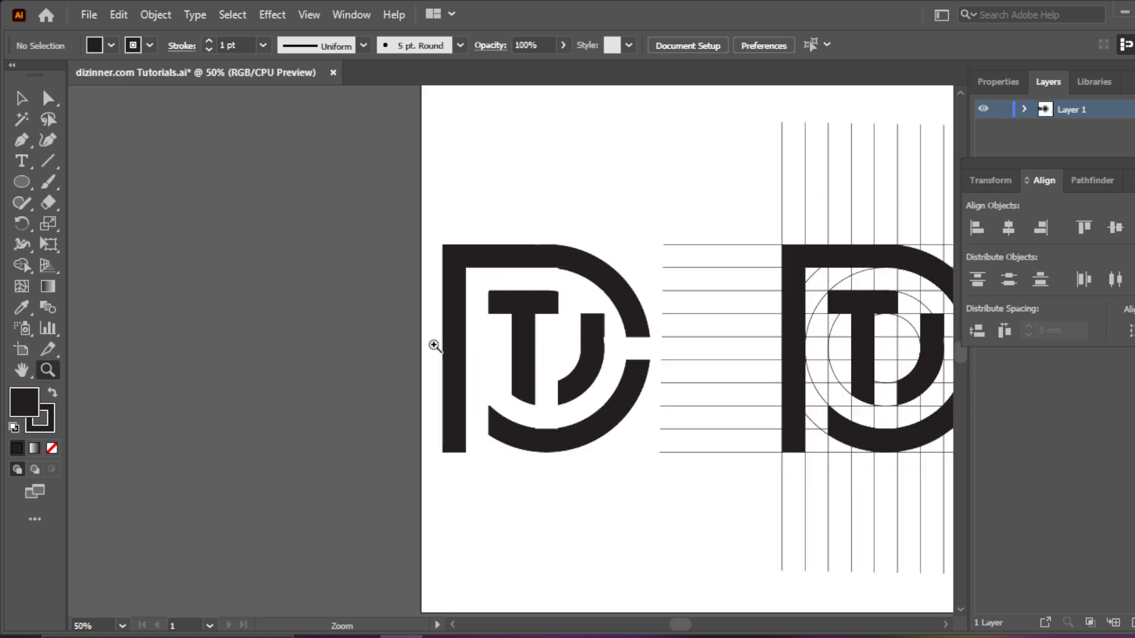
{"action": "left_click", "coordinate": [22, 370]}
{"action": "left_click_drag", "start_coordinate": [522, 356], "coordinate": [348, 329]}
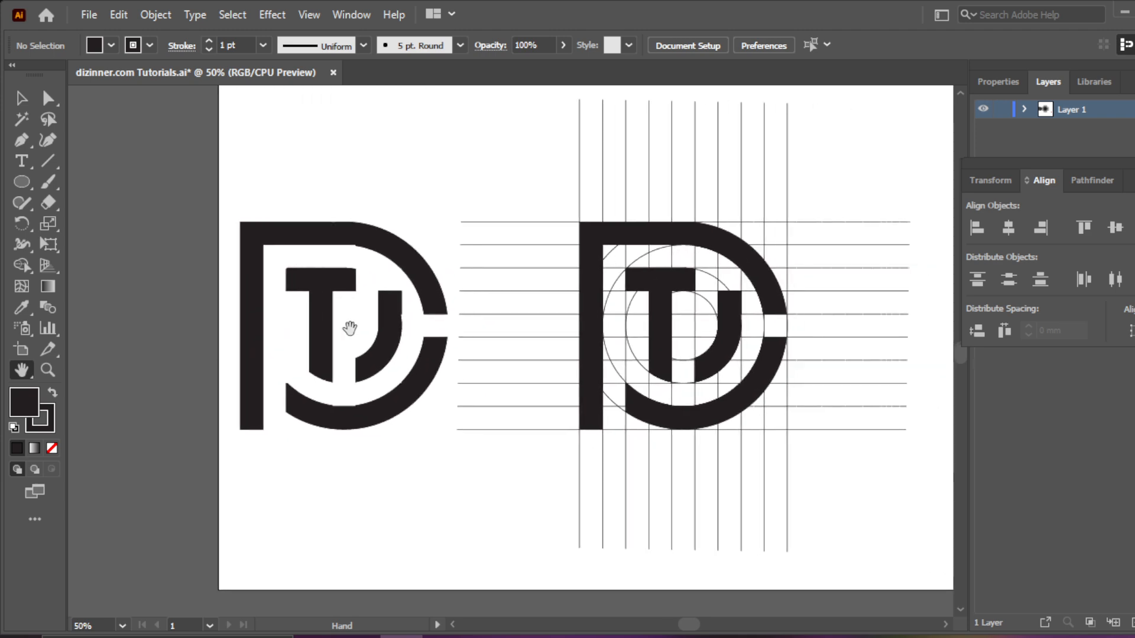
Apply the Pathfinder Trim operation to all shapes of the logo copy
{"action": "key", "text": "v"}
{"action": "left_click_drag", "start_coordinate": [168, 161], "coordinate": [427, 493]}
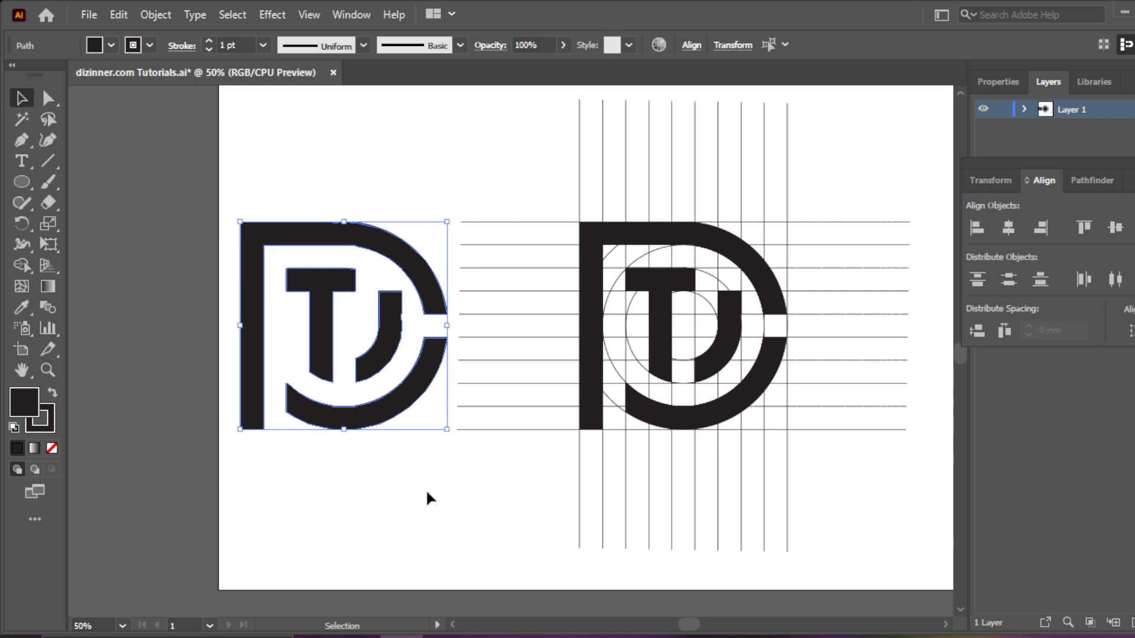
{"action": "left_click", "coordinate": [355, 16]}
{"action": "left_click", "coordinate": [440, 627]}
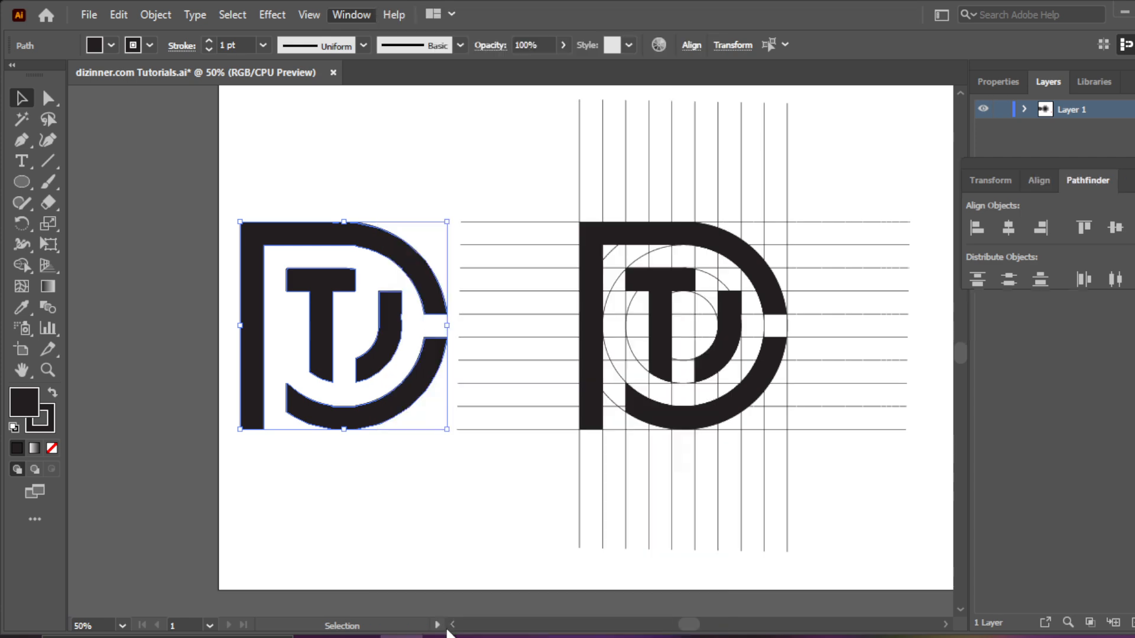
{"action": "left_click", "coordinate": [1014, 276]}
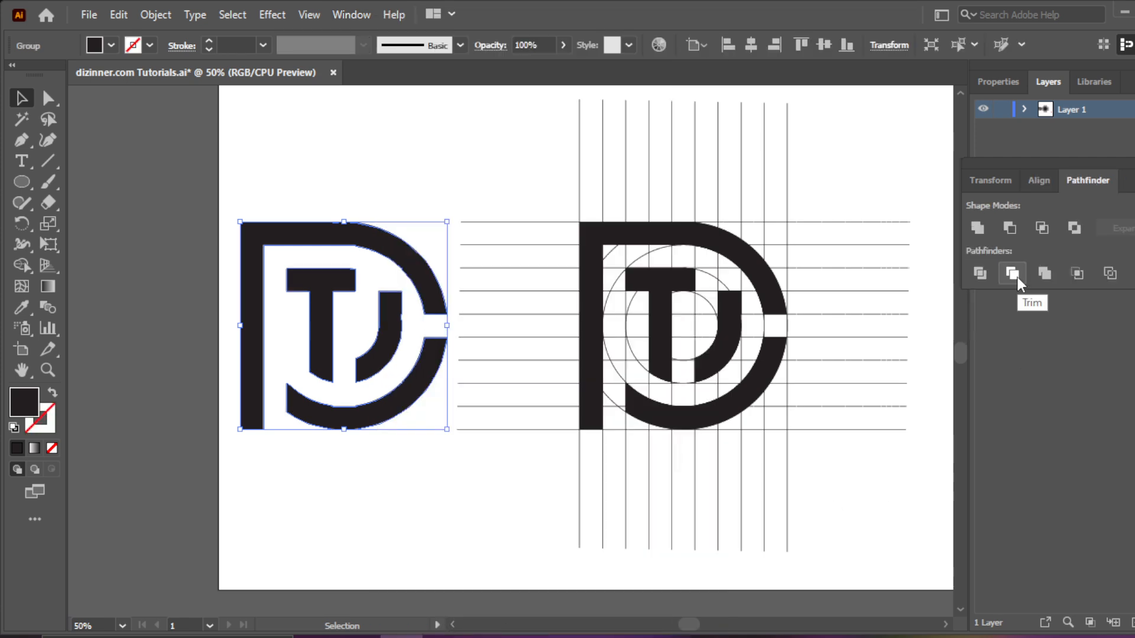
{"action": "left_click", "coordinate": [353, 175]}
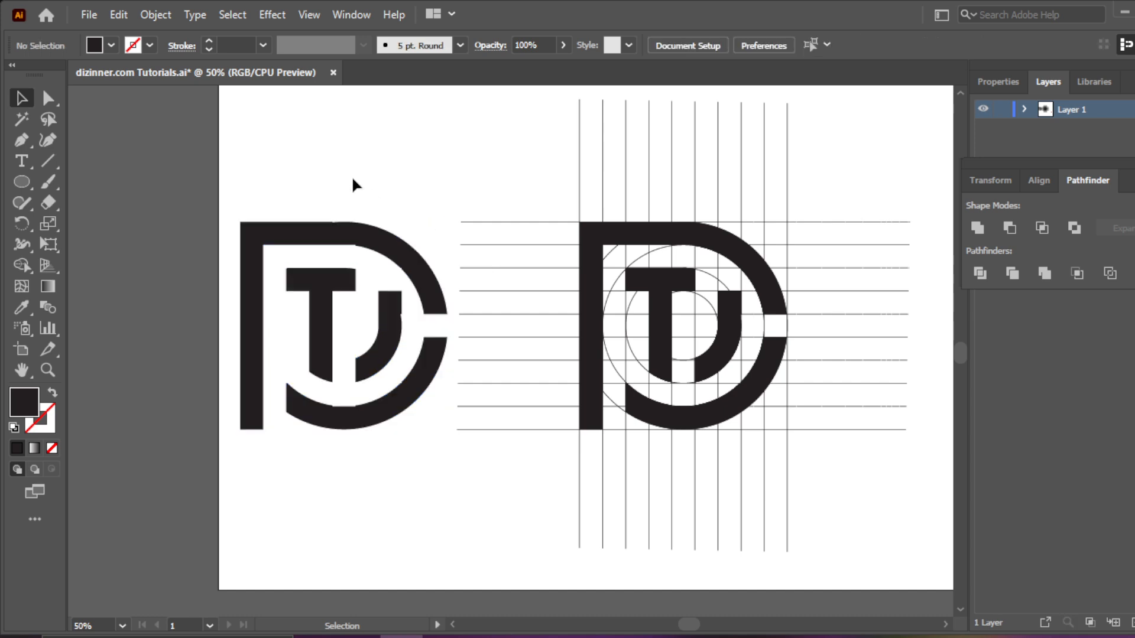
Ungroup the trimmed logo copy into separate shapes and deselect them
{"action": "left_click", "coordinate": [355, 237]}
{"action": "right_click", "coordinate": [355, 237]}
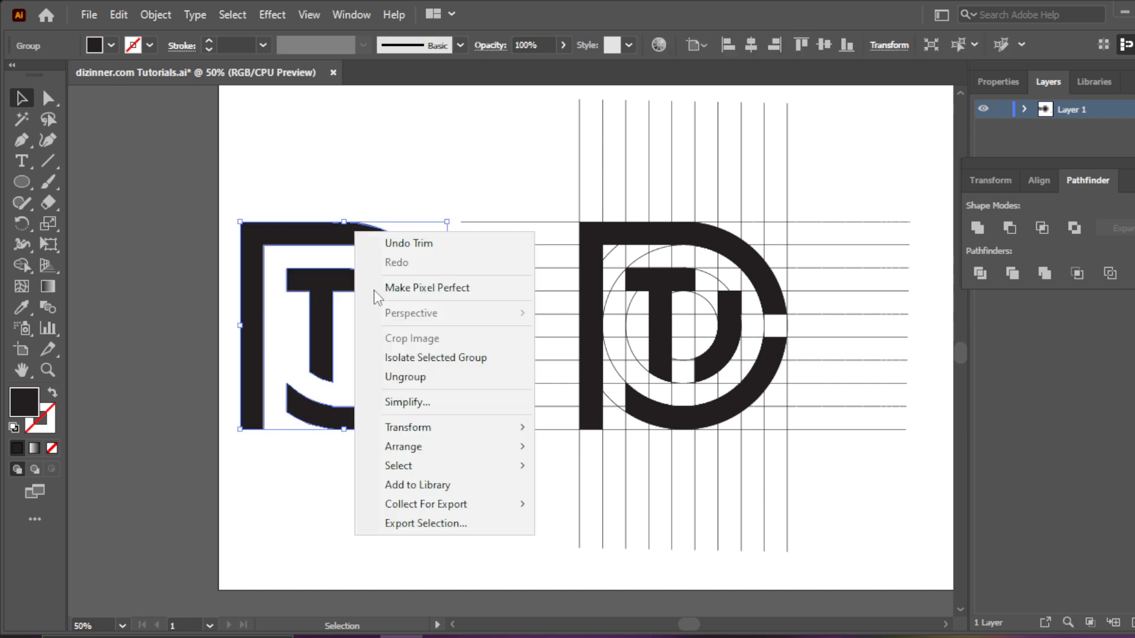
{"action": "left_click", "coordinate": [403, 377]}
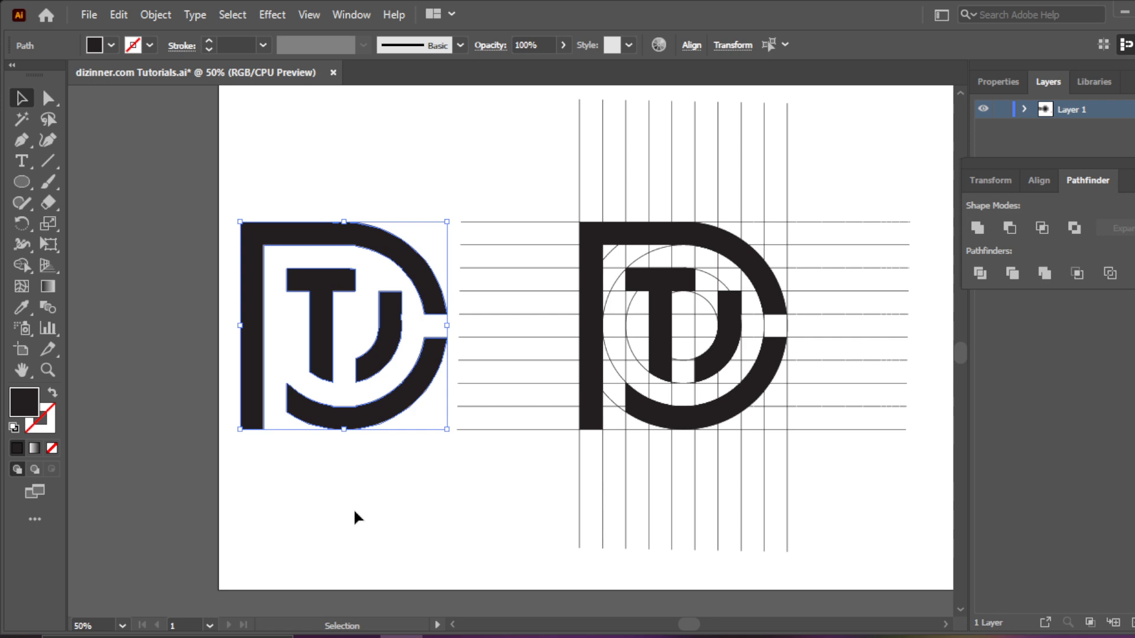
{"action": "left_click", "coordinate": [355, 512]}
Fill the logo copy's large outer shape, the vertical bar with the upper arc, with dark blue
{"action": "left_click", "coordinate": [322, 355]}
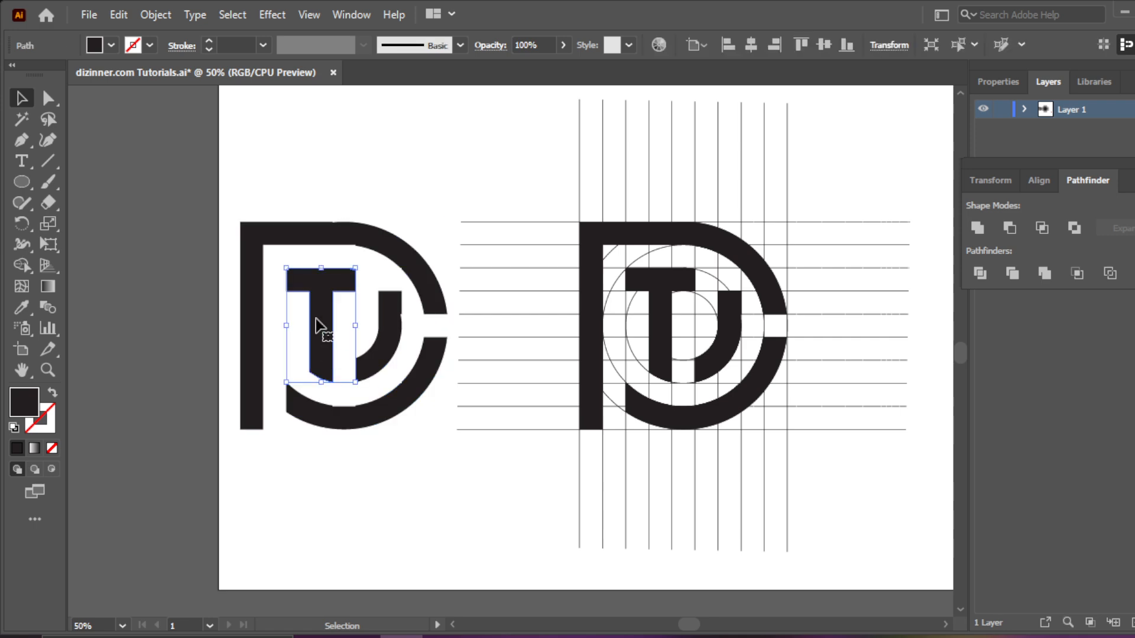
{"action": "left_click", "coordinate": [291, 240]}
{"action": "left_click", "coordinate": [112, 46]}
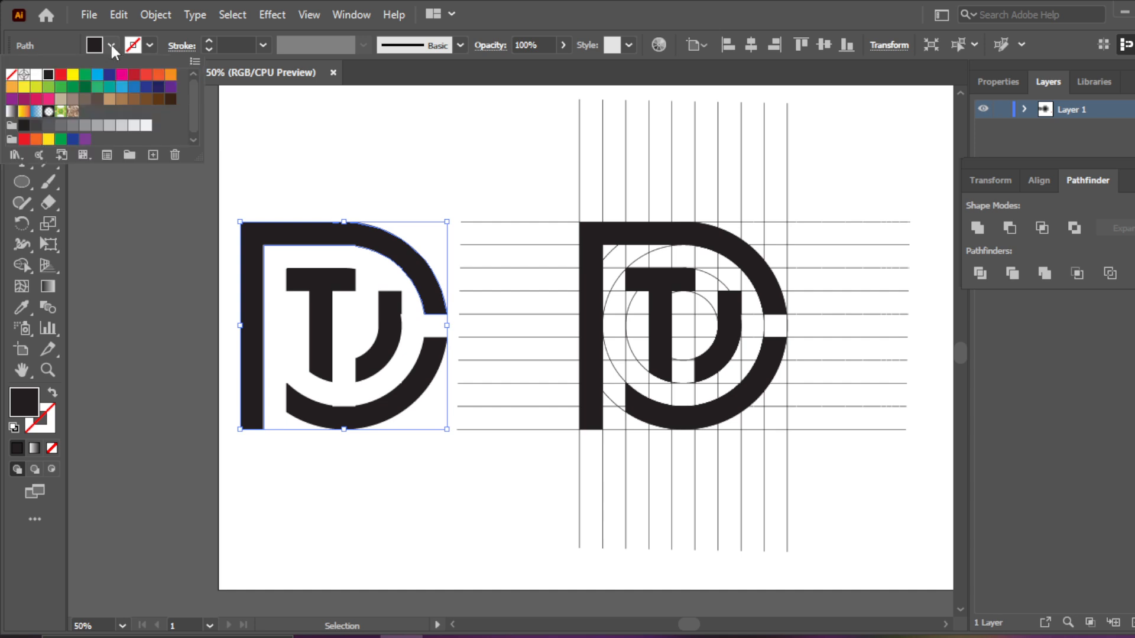
{"action": "left_click", "coordinate": [109, 74]}
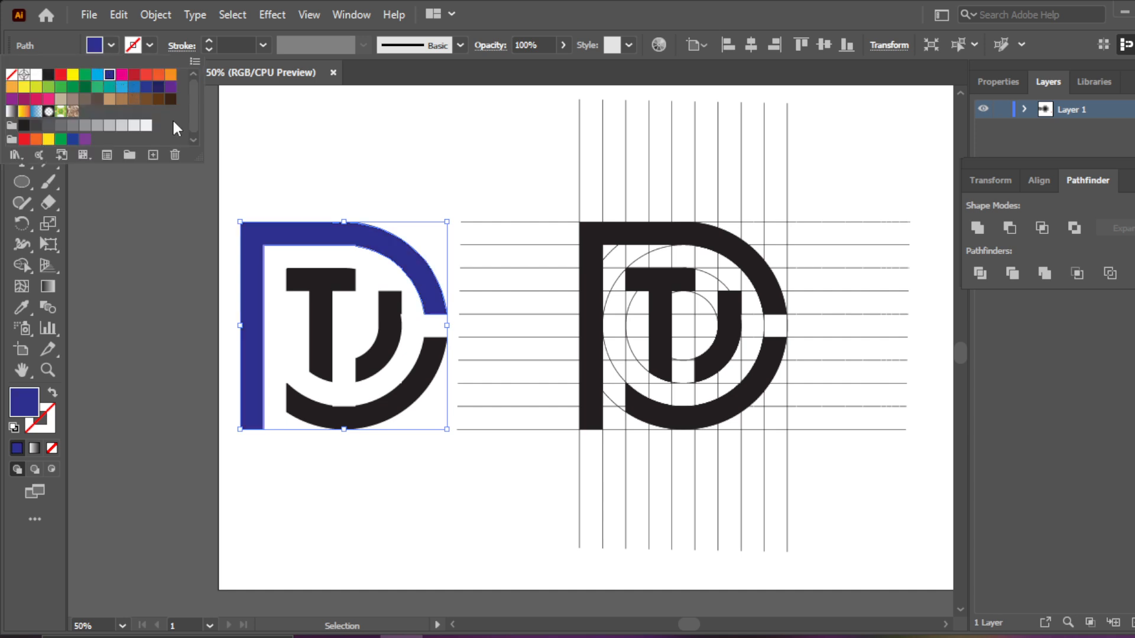
Try a blue fill on the logo copy's T shape, and settle on a crimson pink fill
{"action": "left_click", "coordinate": [296, 281]}
{"action": "left_click", "coordinate": [308, 284]}
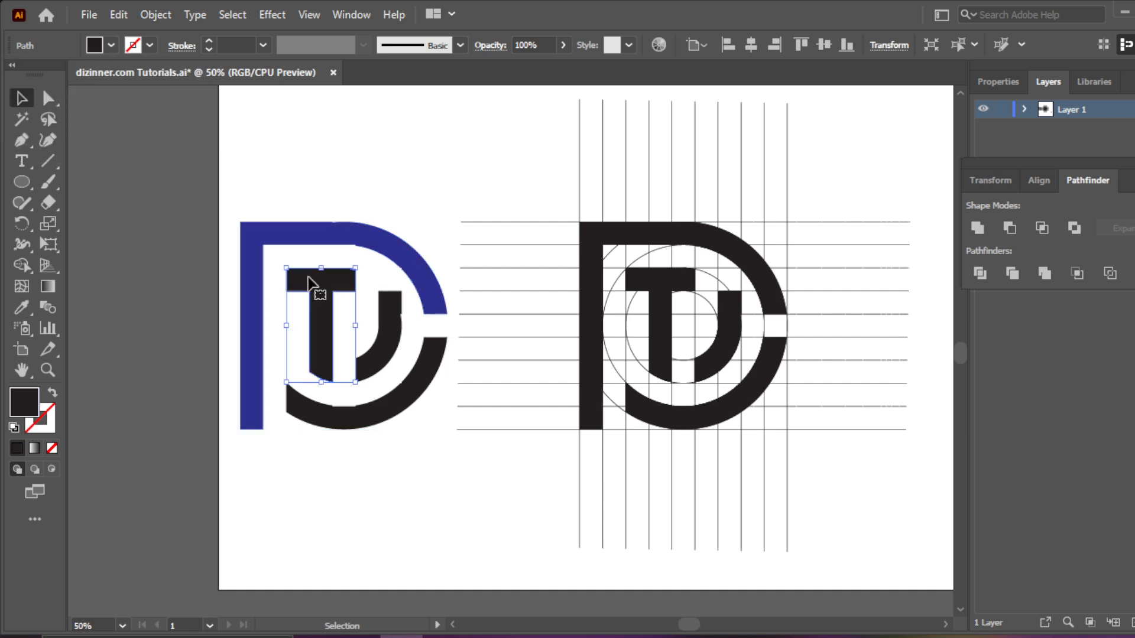
{"action": "left_click", "coordinate": [111, 45]}
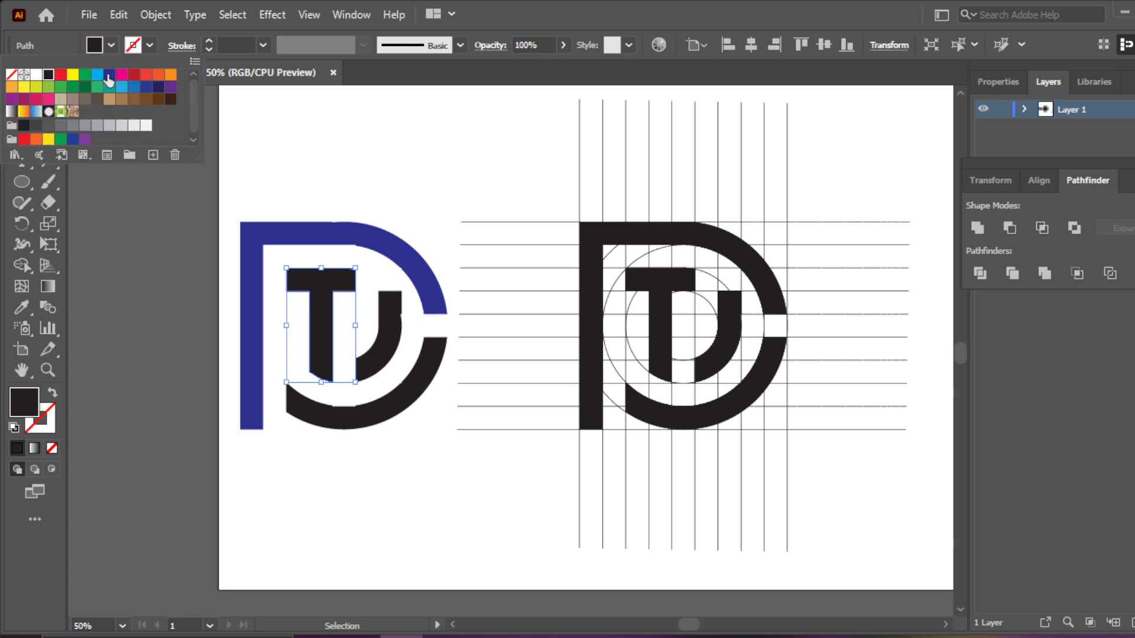
{"action": "left_click", "coordinate": [146, 86]}
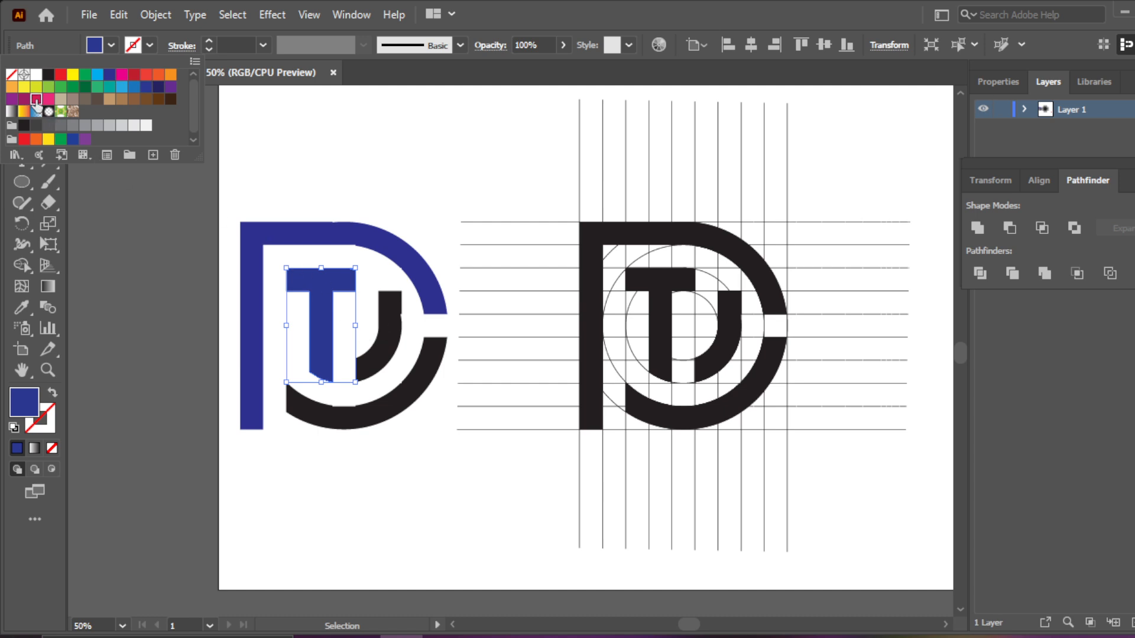
{"action": "left_click", "coordinate": [36, 99]}
{"action": "left_click", "coordinate": [417, 390]}
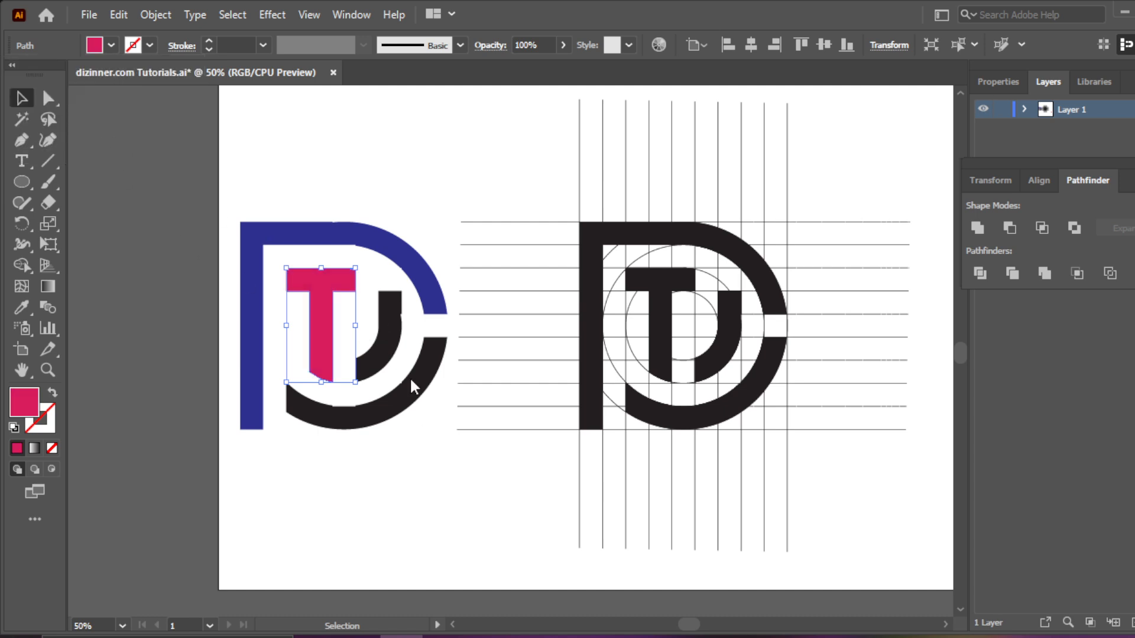
Fill the logo copy's lower outer arc with the T's crimson pink using the Eyedropper
{"action": "left_click", "coordinate": [415, 386]}
{"action": "left_click", "coordinate": [21, 307]}
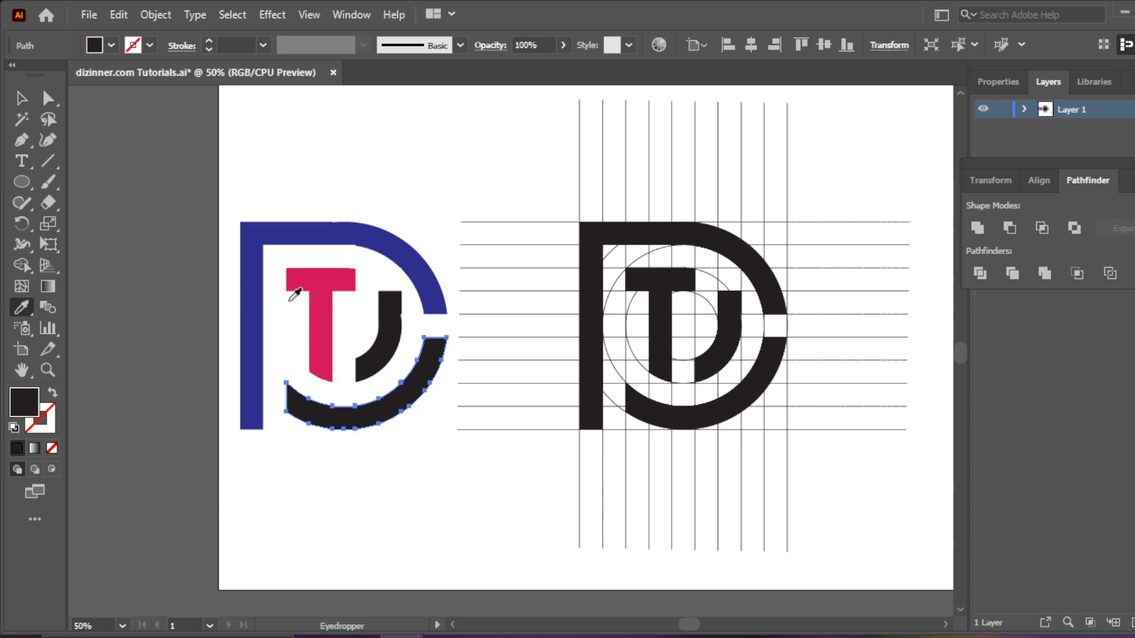
{"action": "left_click", "coordinate": [314, 289]}
{"action": "left_click", "coordinate": [20, 101]}
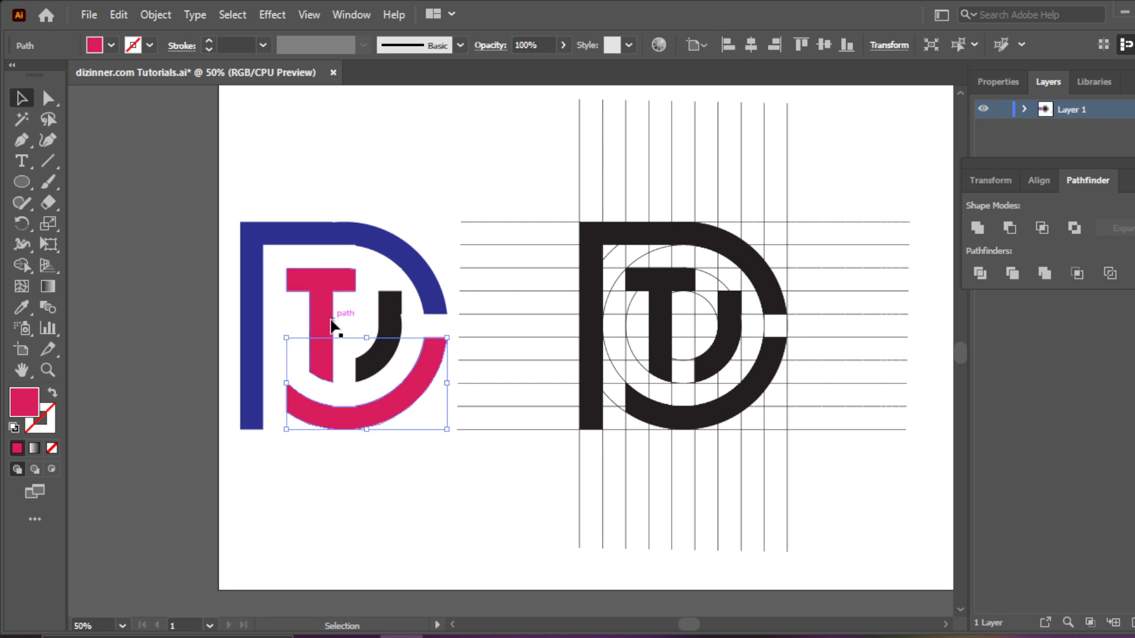
Fill the curved stroke beside the T with the outer shape's dark blue using the Eyedropper, and deselect it
{"action": "left_click", "coordinate": [393, 317]}
{"action": "left_click", "coordinate": [19, 307]}
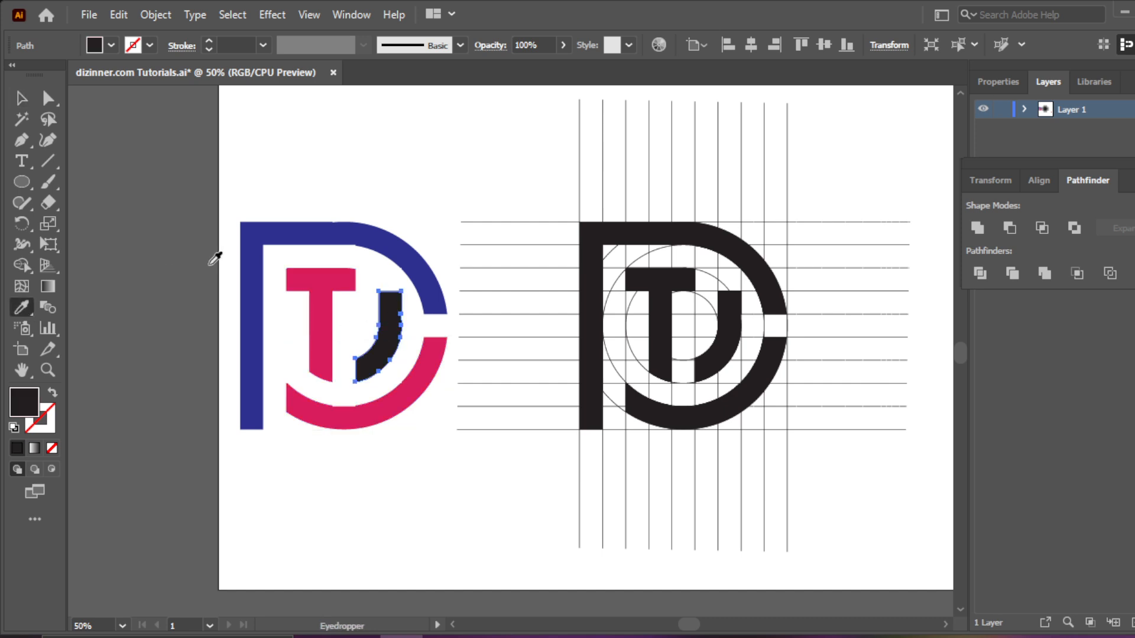
{"action": "left_click", "coordinate": [266, 230]}
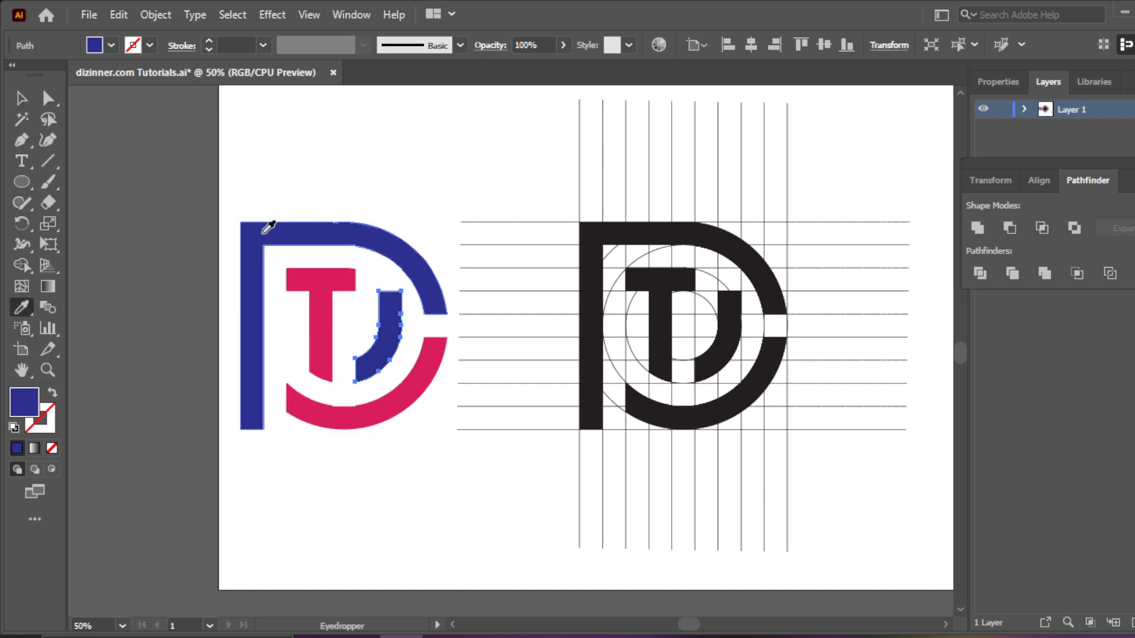
{"action": "left_click", "coordinate": [21, 98]}
{"action": "left_click", "coordinate": [287, 183]}
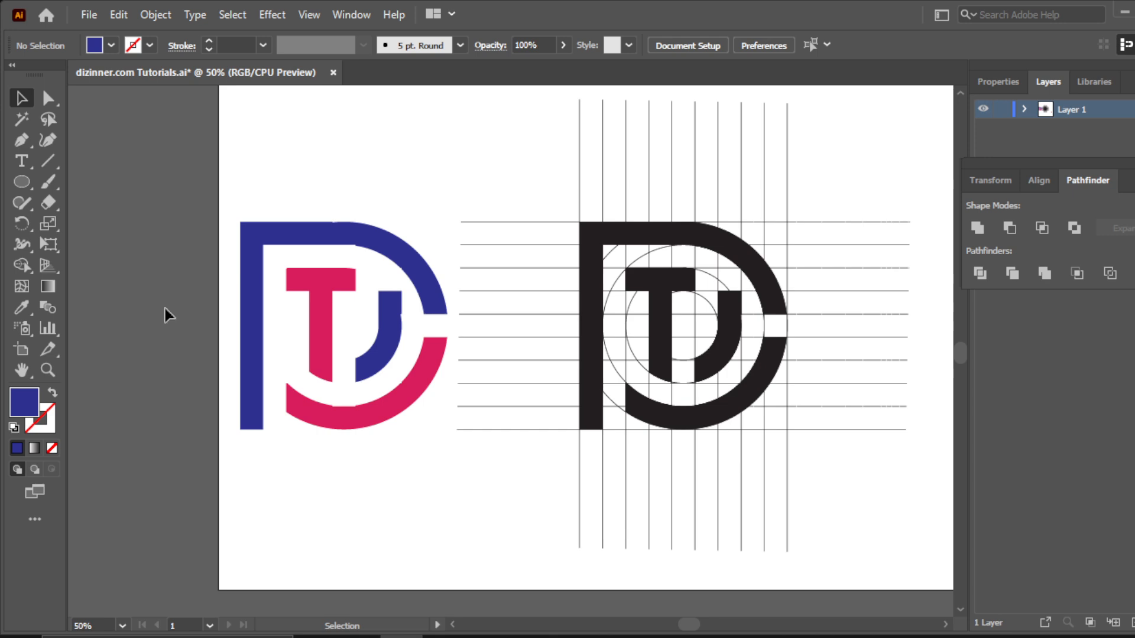
Inspect the coloured logo copy up close
{"action": "left_click", "coordinate": [47, 371]}
{"action": "left_click", "coordinate": [343, 409]}
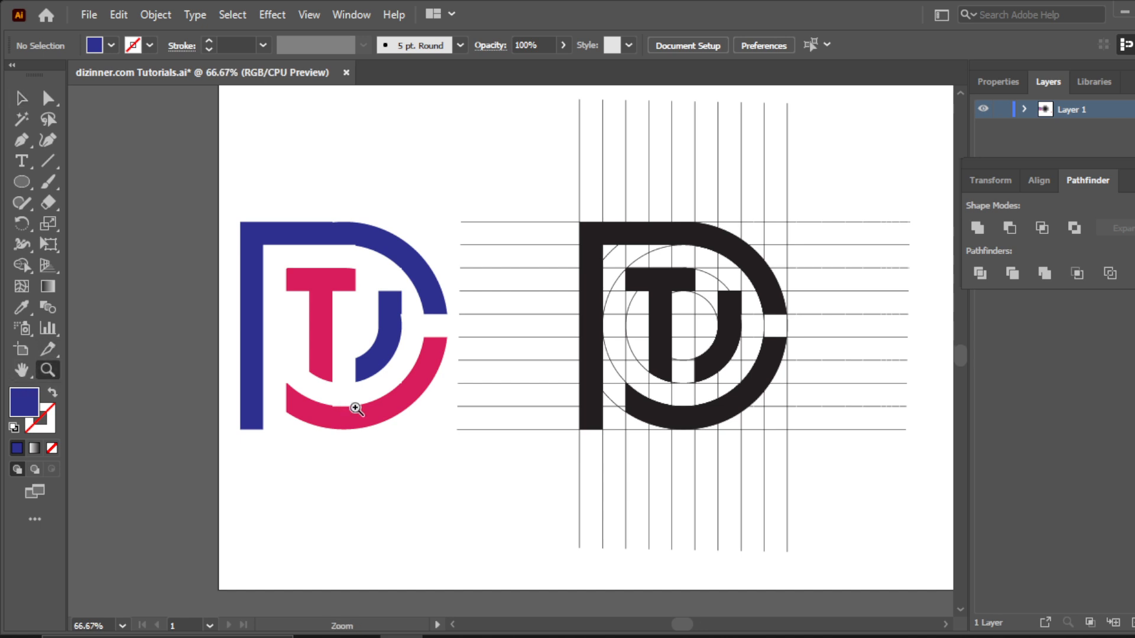
{"action": "left_click", "coordinate": [22, 370]}
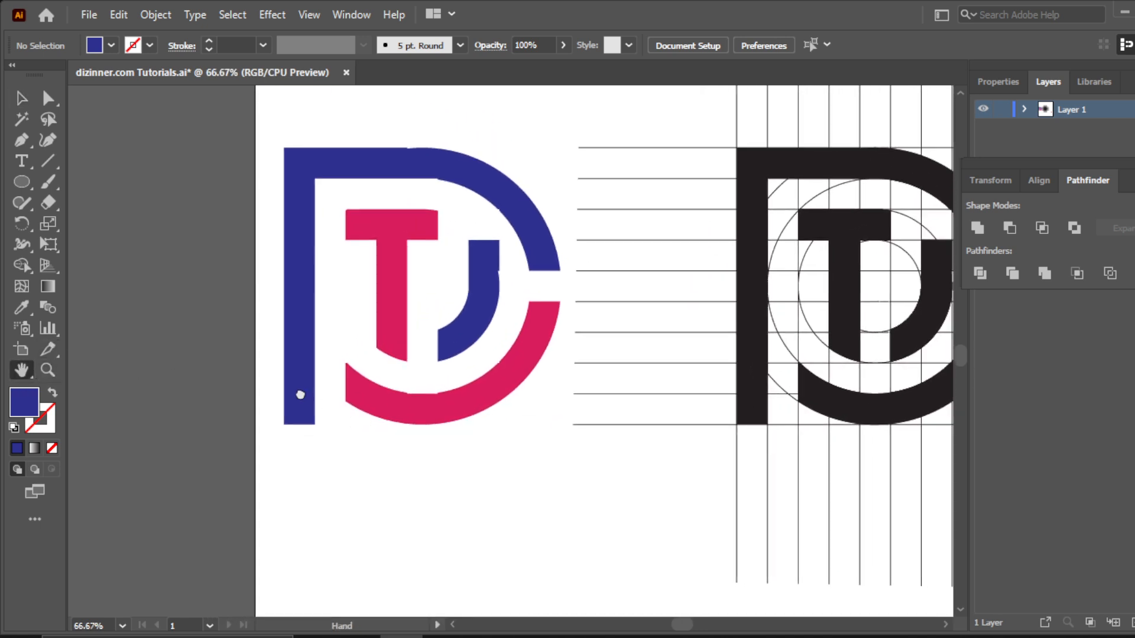